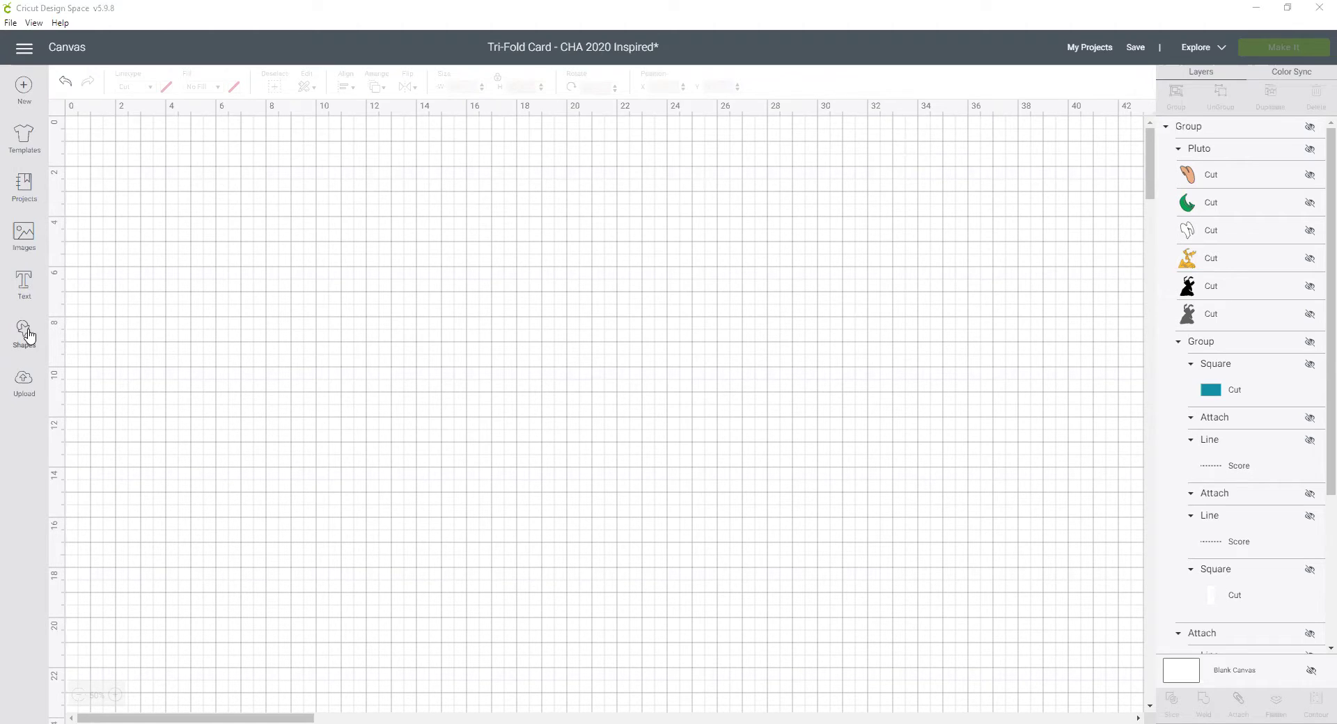
# - Add a square shape to the canvas, move it to the open area and unlock its proportions
pyautogui.click(25, 333)
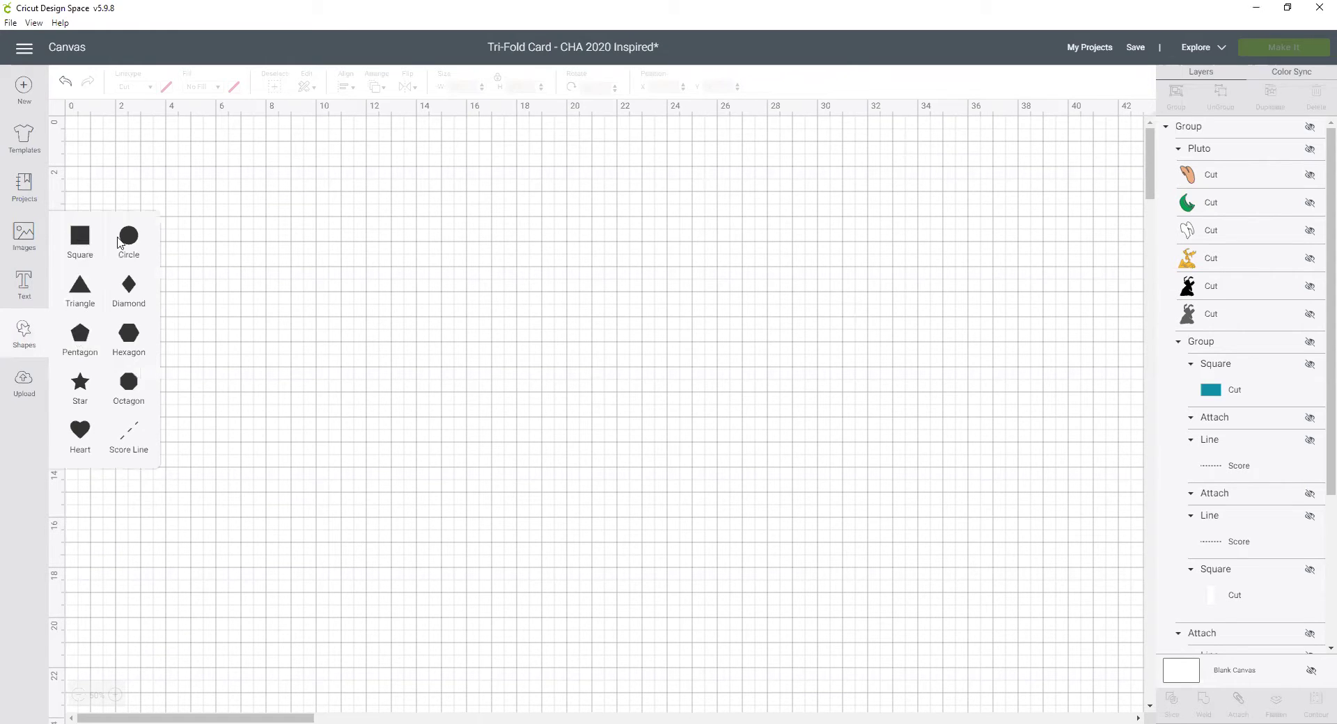
pyautogui.click(80, 237)
pyautogui.moveTo(198, 221); pyautogui.dragTo(466, 255)
pyautogui.click(378, 304)
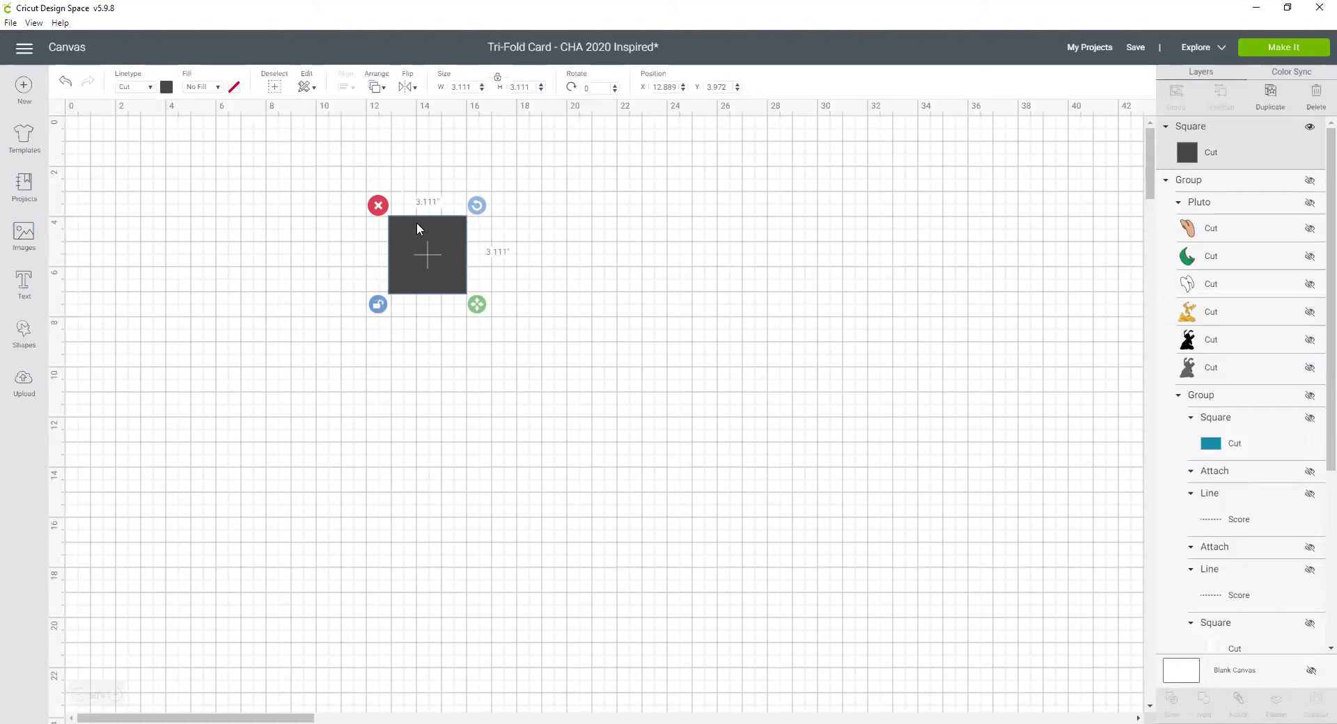
# - Resize the square to 4.25" wide and 11" high
pyautogui.click(476, 88)
pyautogui.write('4.25')
pyautogui.press('Return')
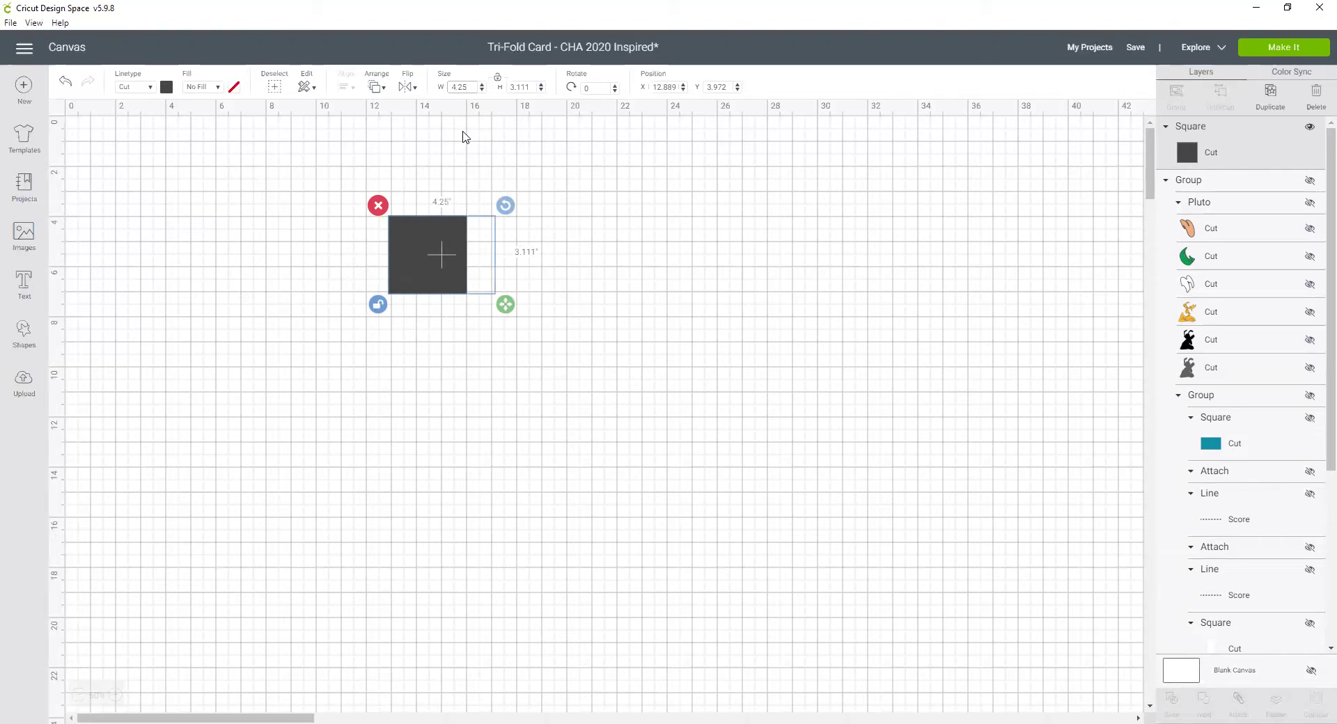
pyautogui.press('Tab')
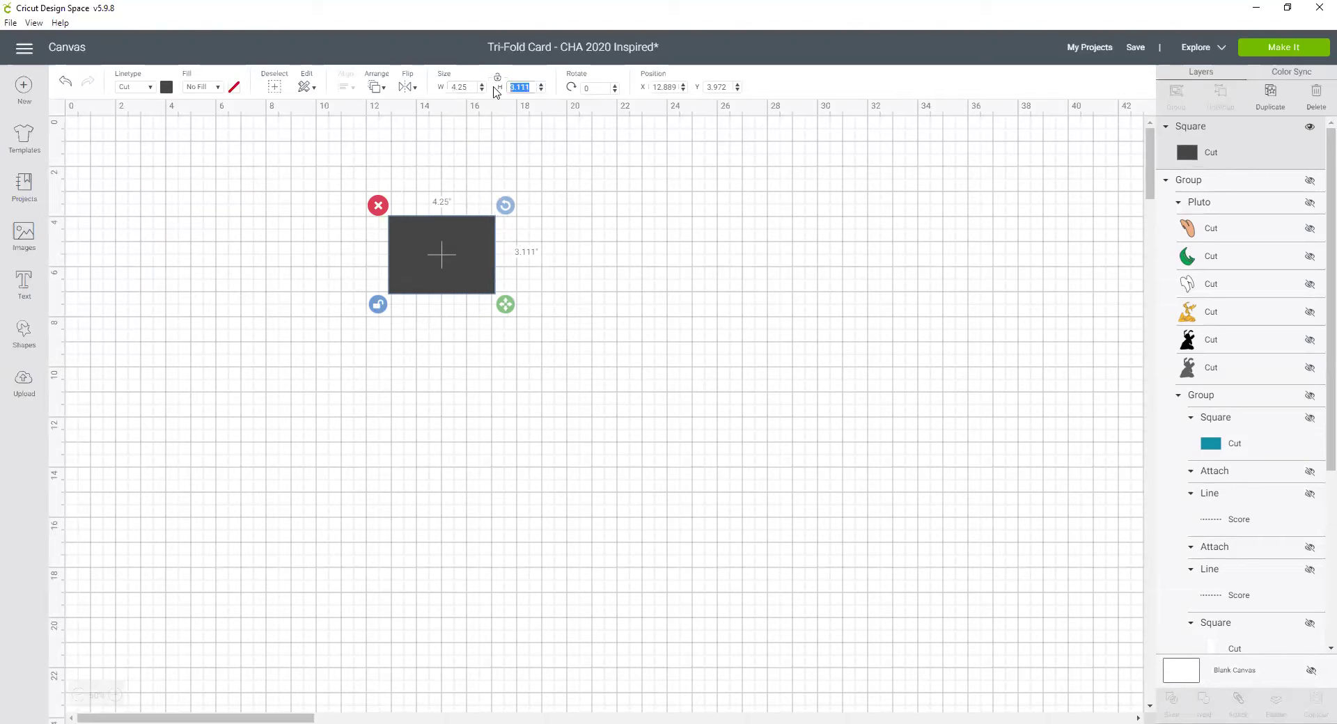
pyautogui.write('11')
pyautogui.press('Return')
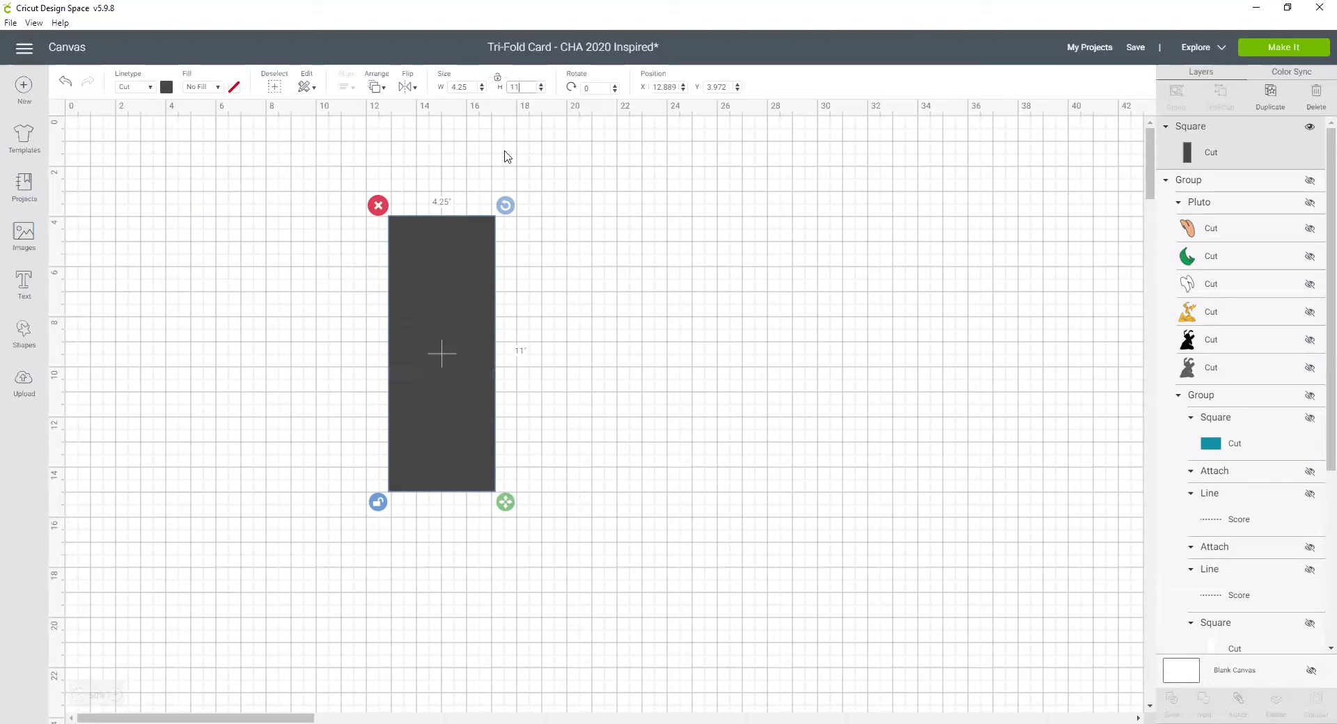
# - Change the rectangle's material color to medium grey
pyautogui.click(167, 88)
pyautogui.click(214, 232)
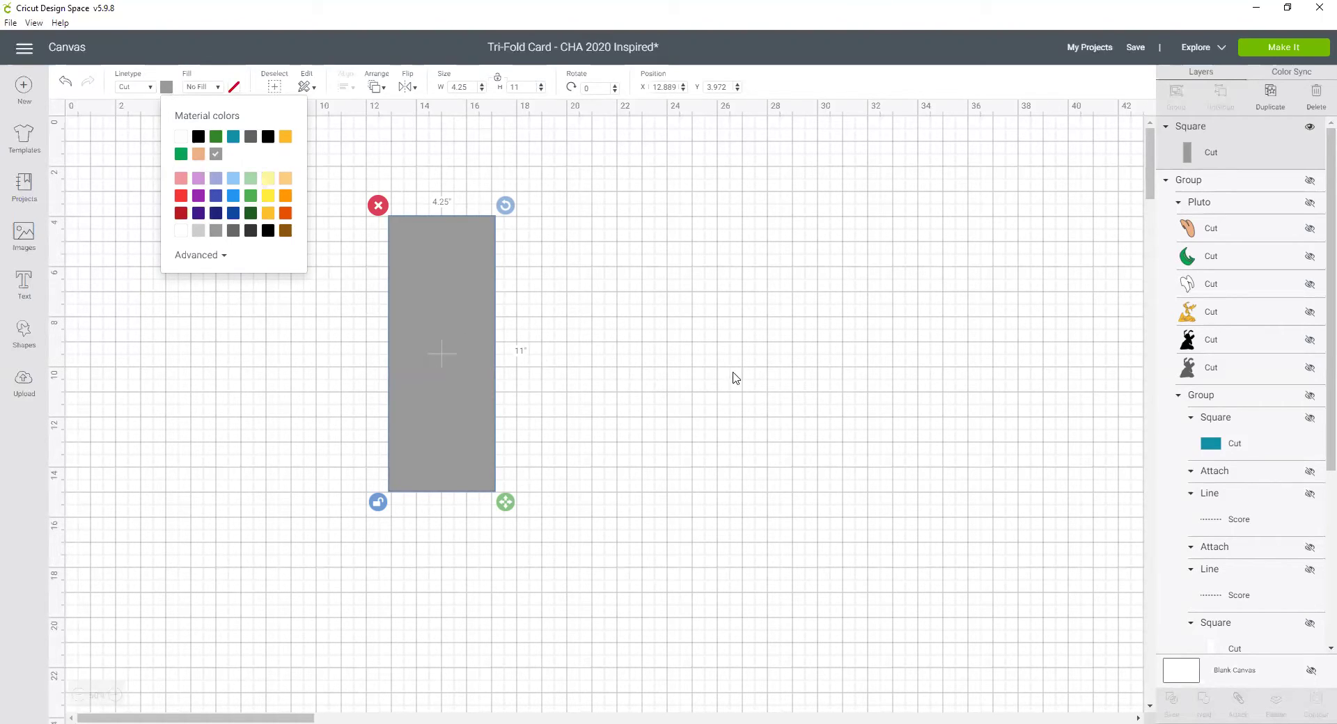
pyautogui.click(340, 353)
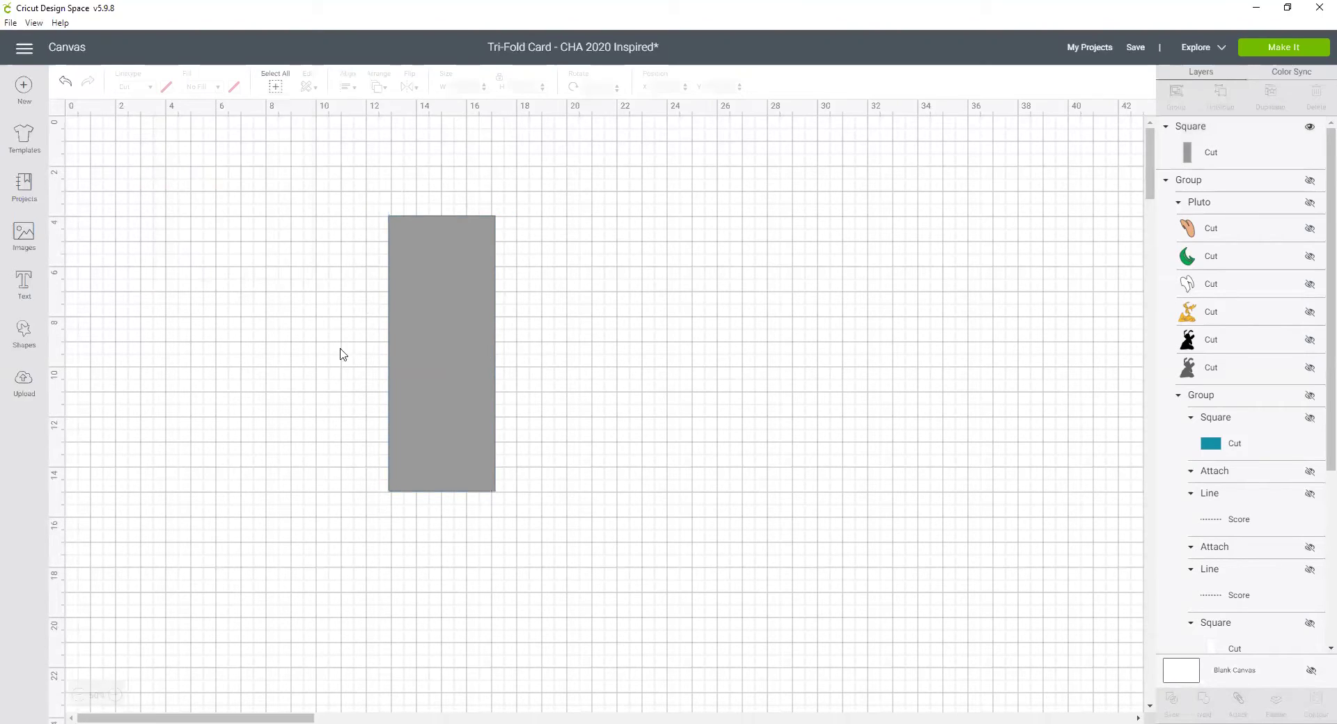
# - Add a score line rotated 90 degrees and set its width to 4.25"
pyautogui.click(23, 333)
pyautogui.click(136, 440)
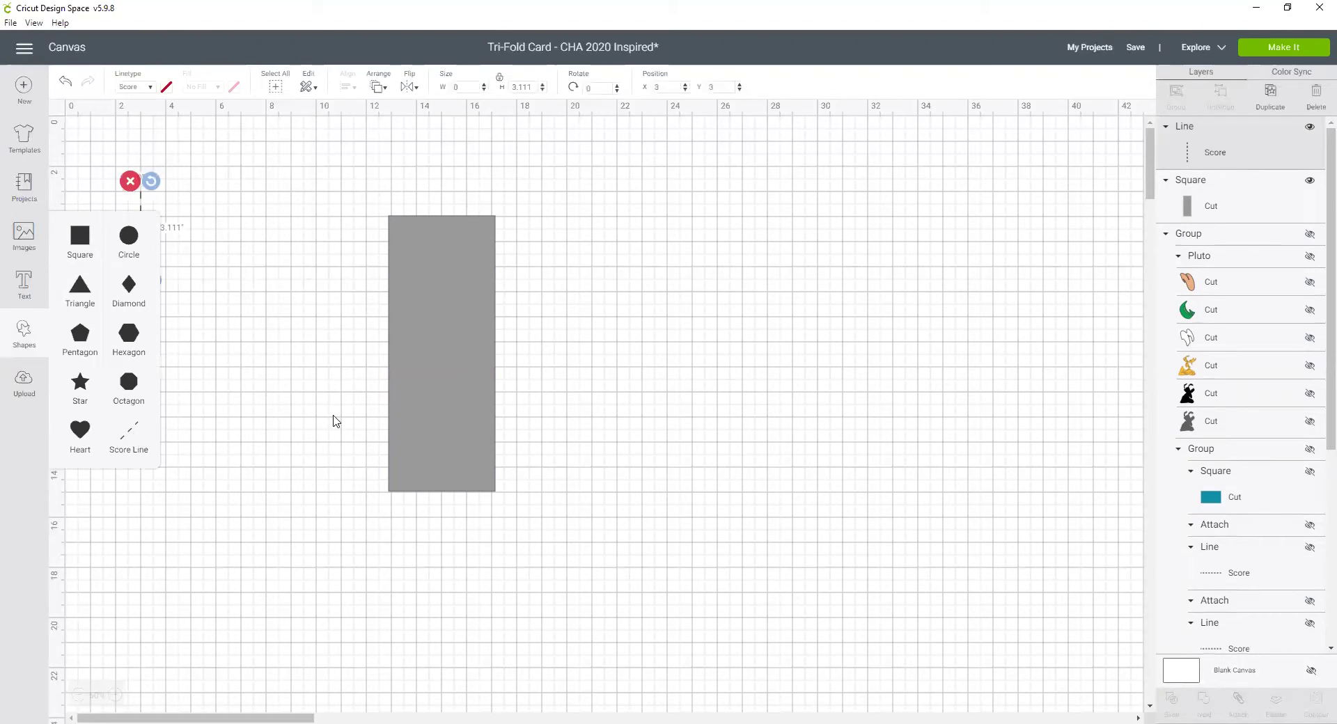
pyautogui.moveTo(139, 201); pyautogui.dragTo(225, 212)
pyautogui.doubleClick(588, 89)
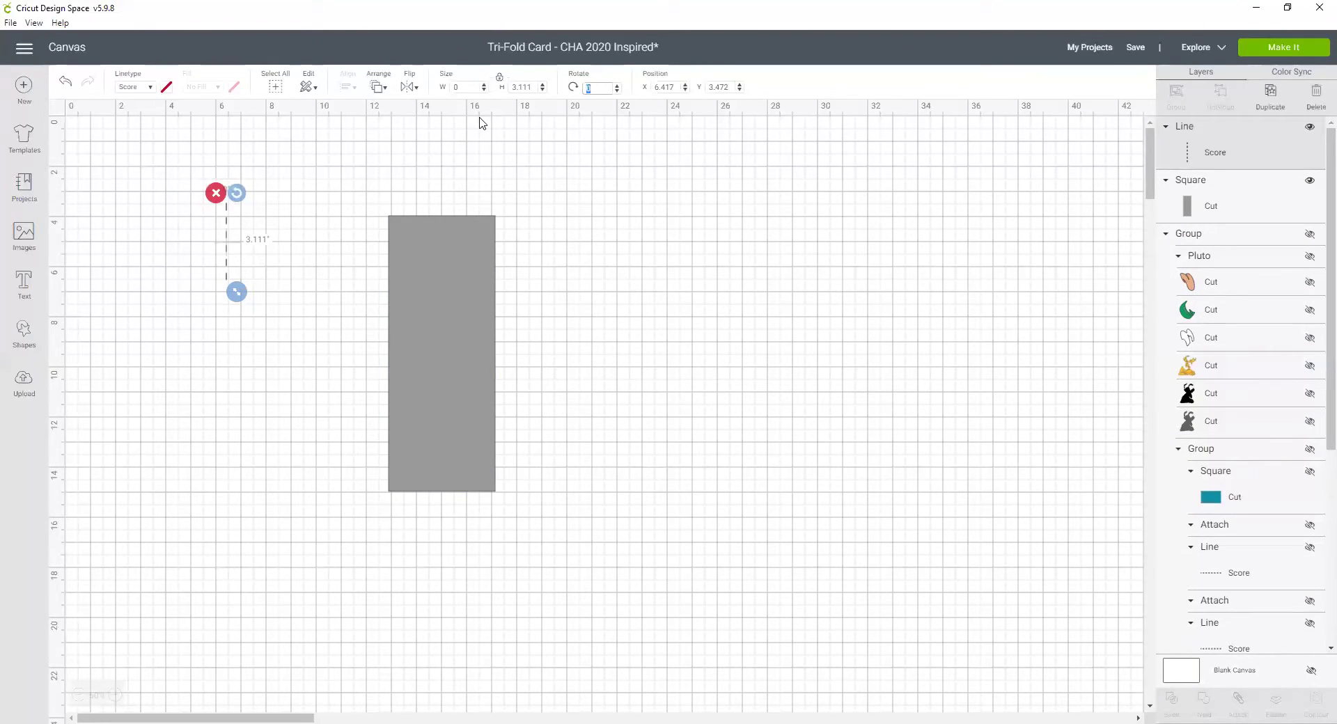
pyautogui.write('90')
pyautogui.press('Return')
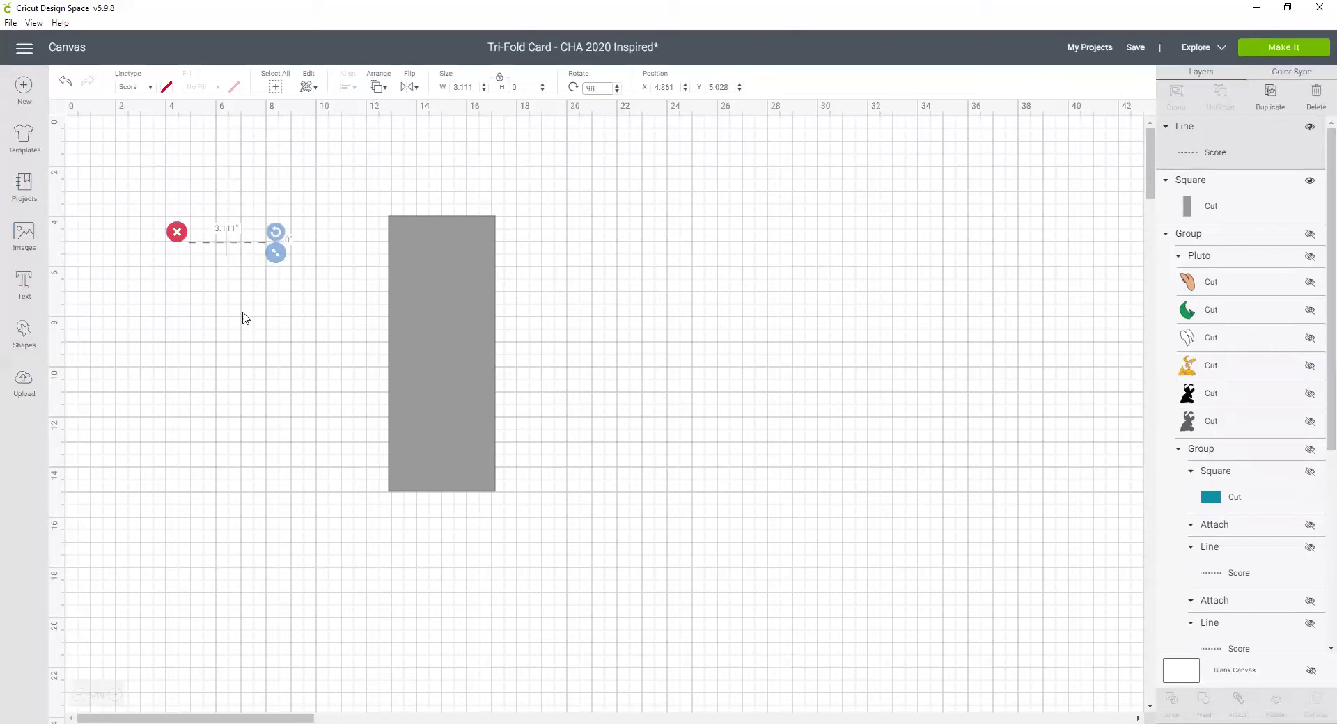
pyautogui.doubleClick(463, 87)
pyautogui.write('4.25')
pyautogui.press('Return')
# - Center the score line on the grey rectangle and attach the two together
pyautogui.click(163, 160)
pyautogui.moveTo(163, 160); pyautogui.dragTo(630, 556)
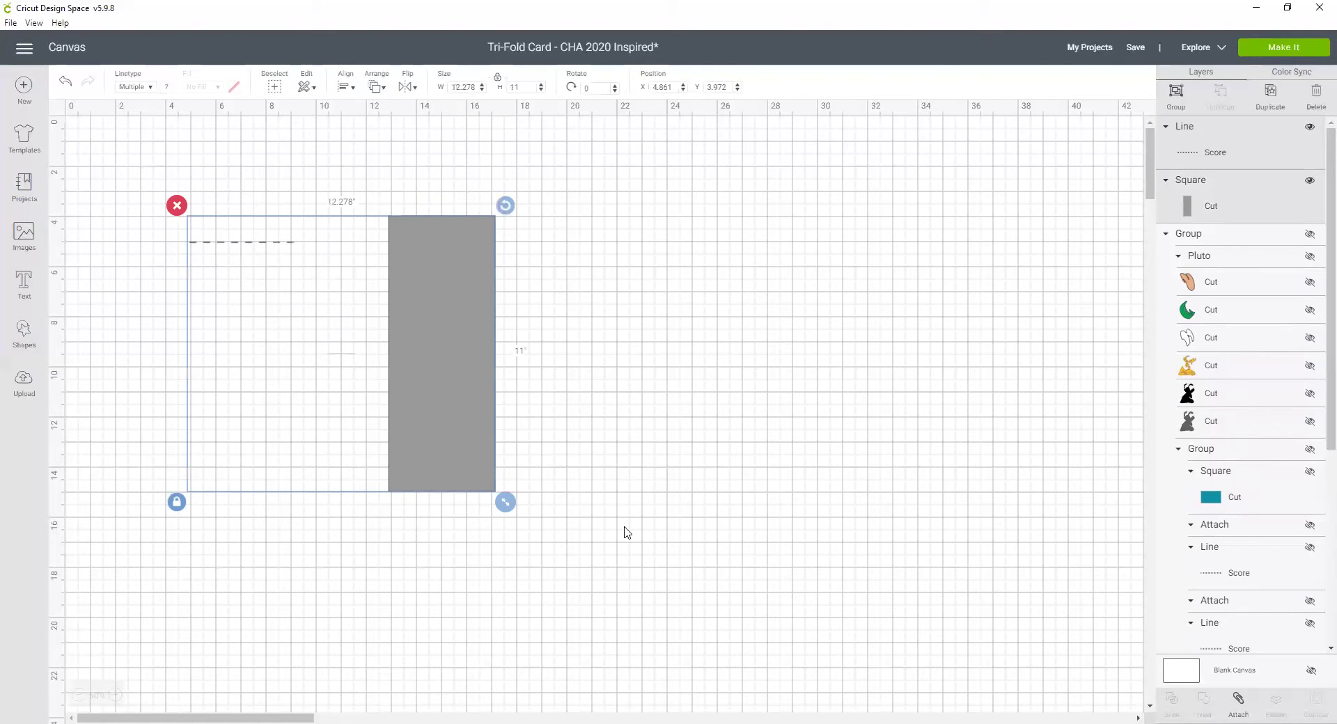
pyautogui.click(344, 86)
pyautogui.click(380, 248)
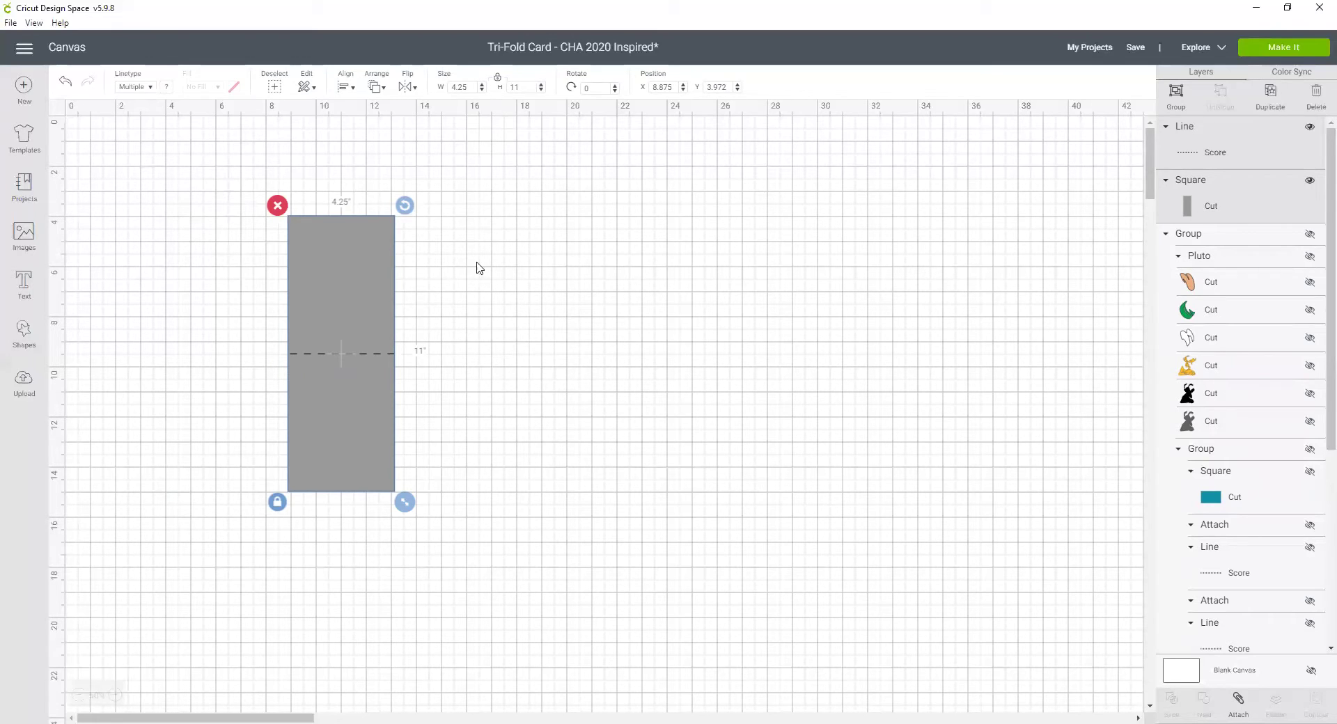
pyautogui.click(1240, 703)
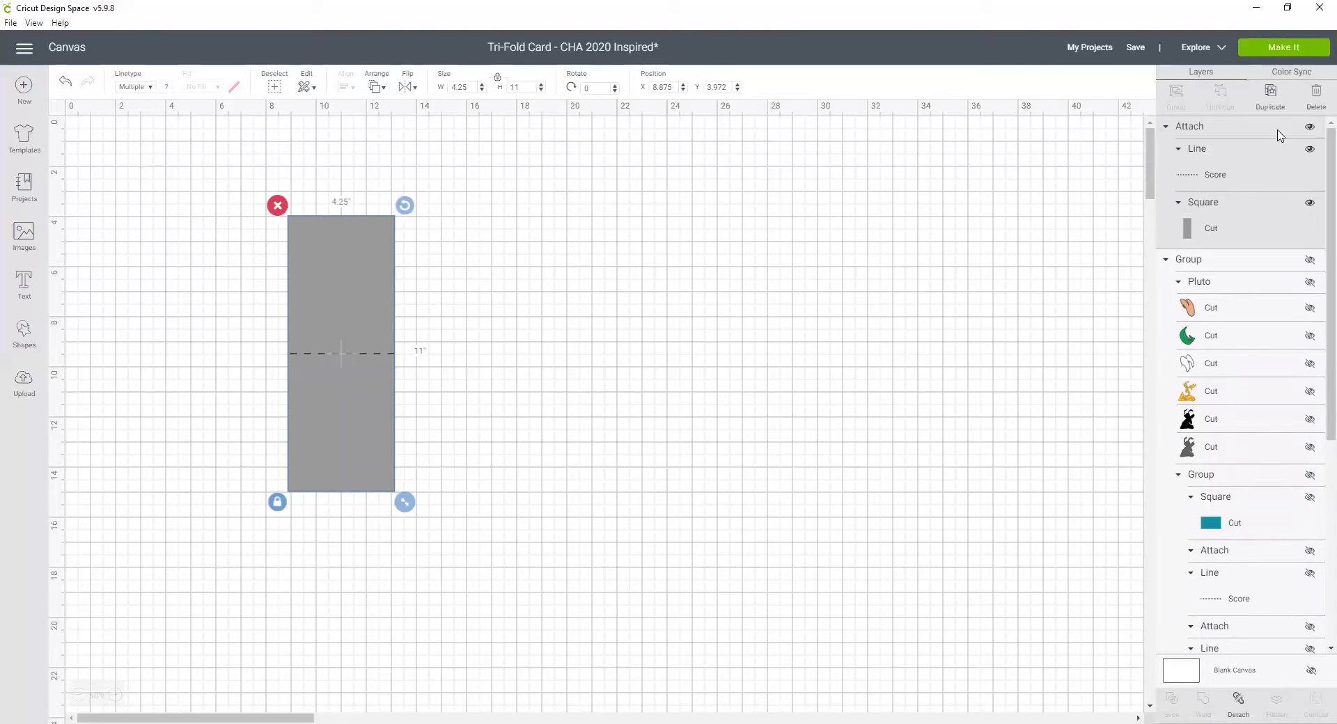
# - Preview the attached card base on the cutting mat and return to the canvas
pyautogui.click(1275, 50)
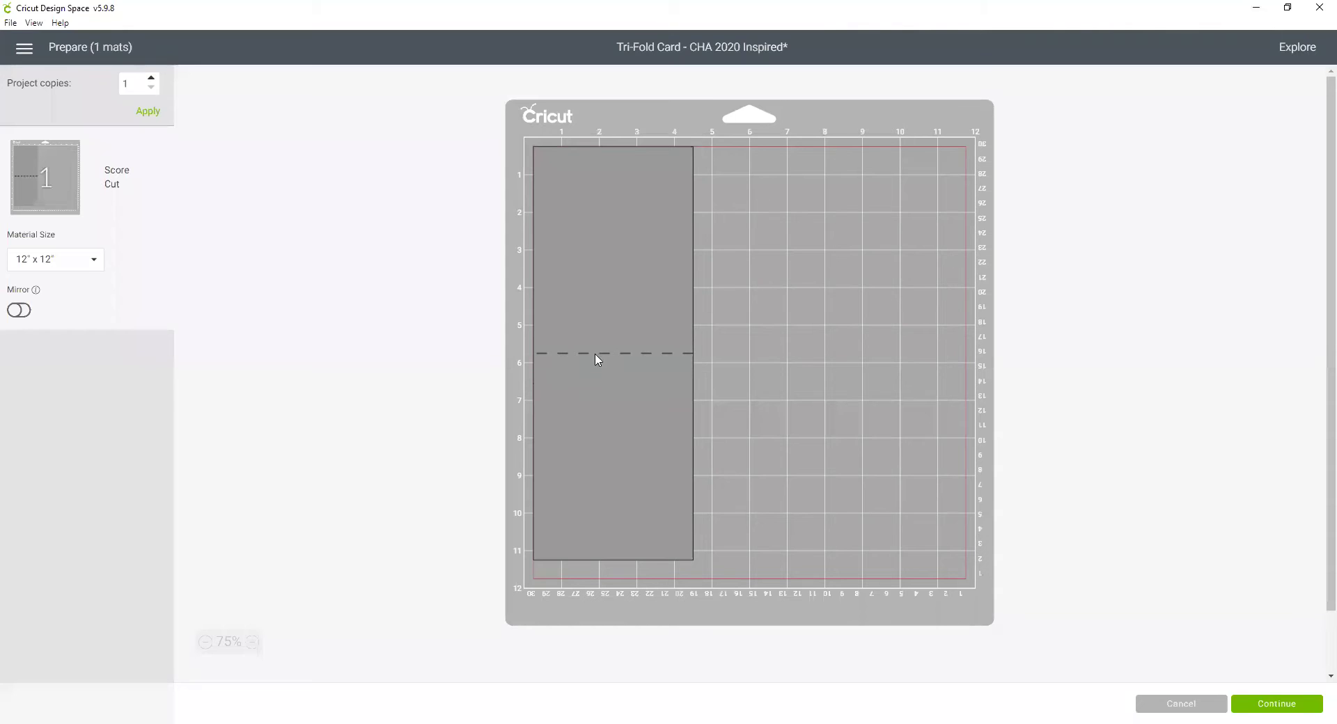
pyautogui.click(1143, 706)
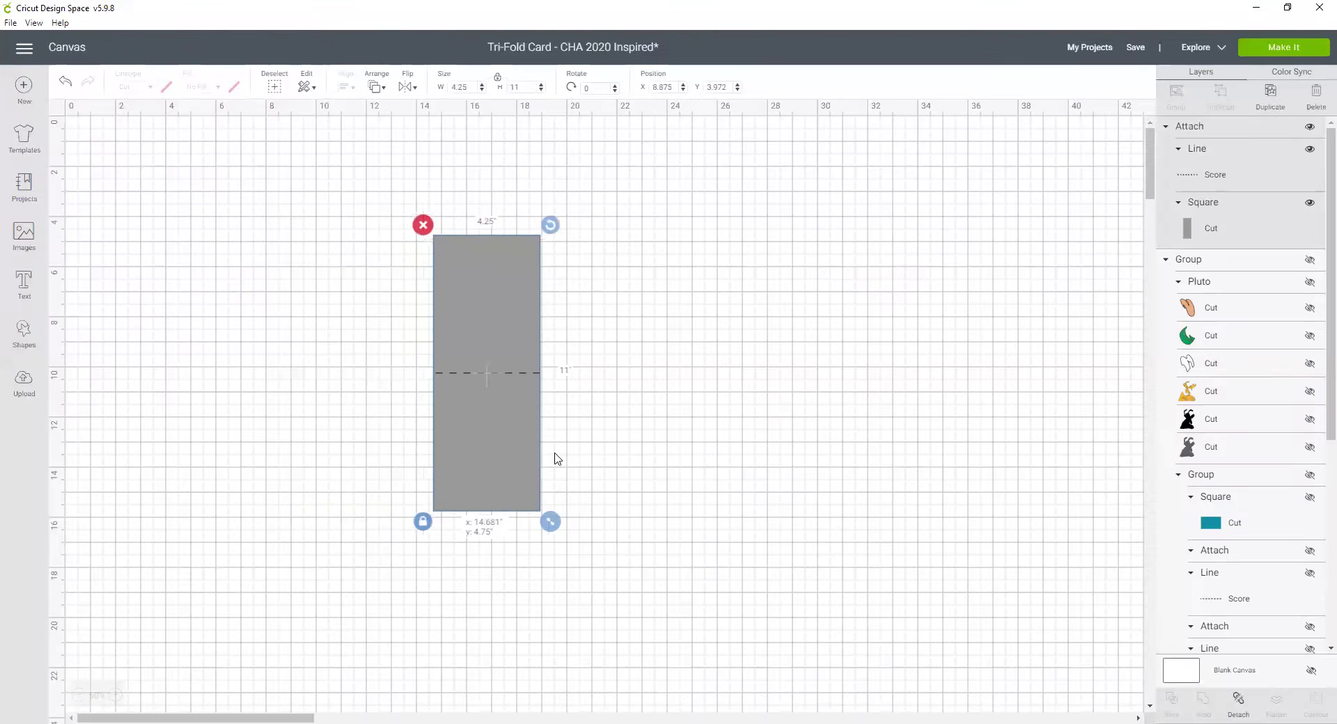
pyautogui.click(725, 468)
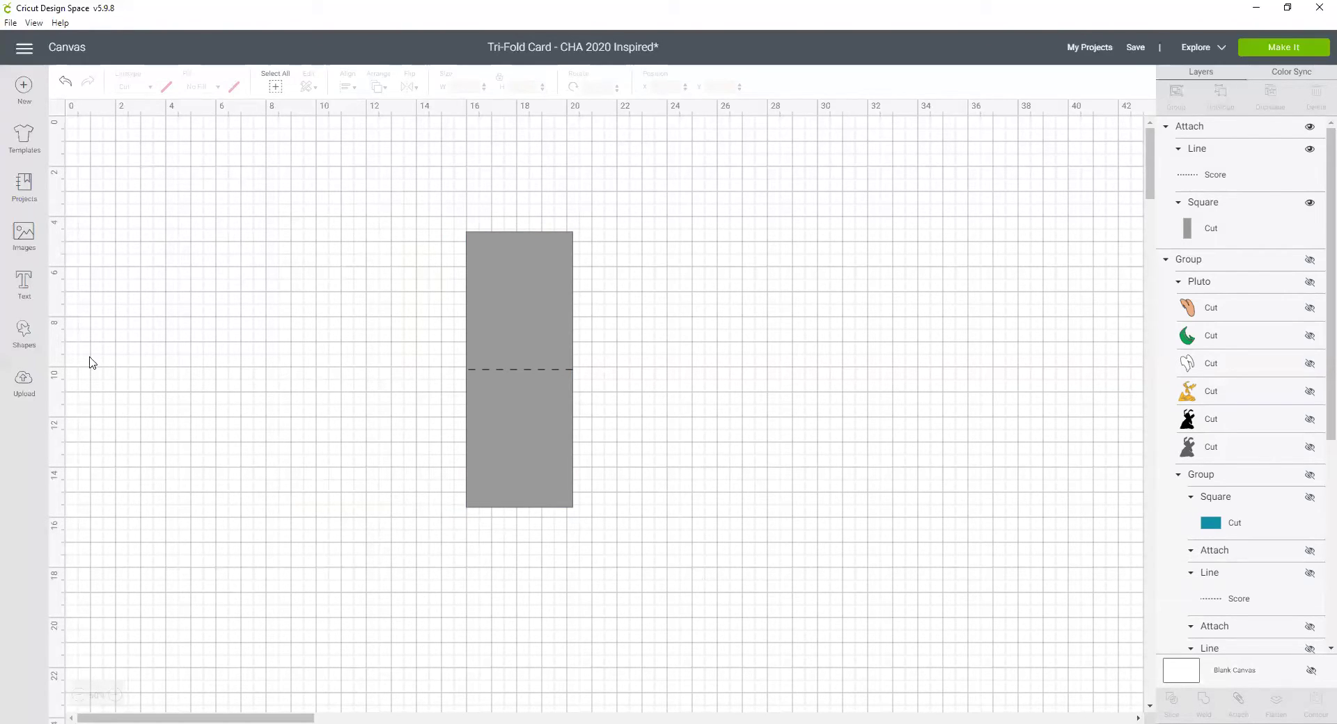
# - Add another square beside the grey card base and unlock its proportions
pyautogui.click(23, 343)
pyautogui.click(80, 240)
pyautogui.moveTo(194, 232); pyautogui.dragTo(283, 274)
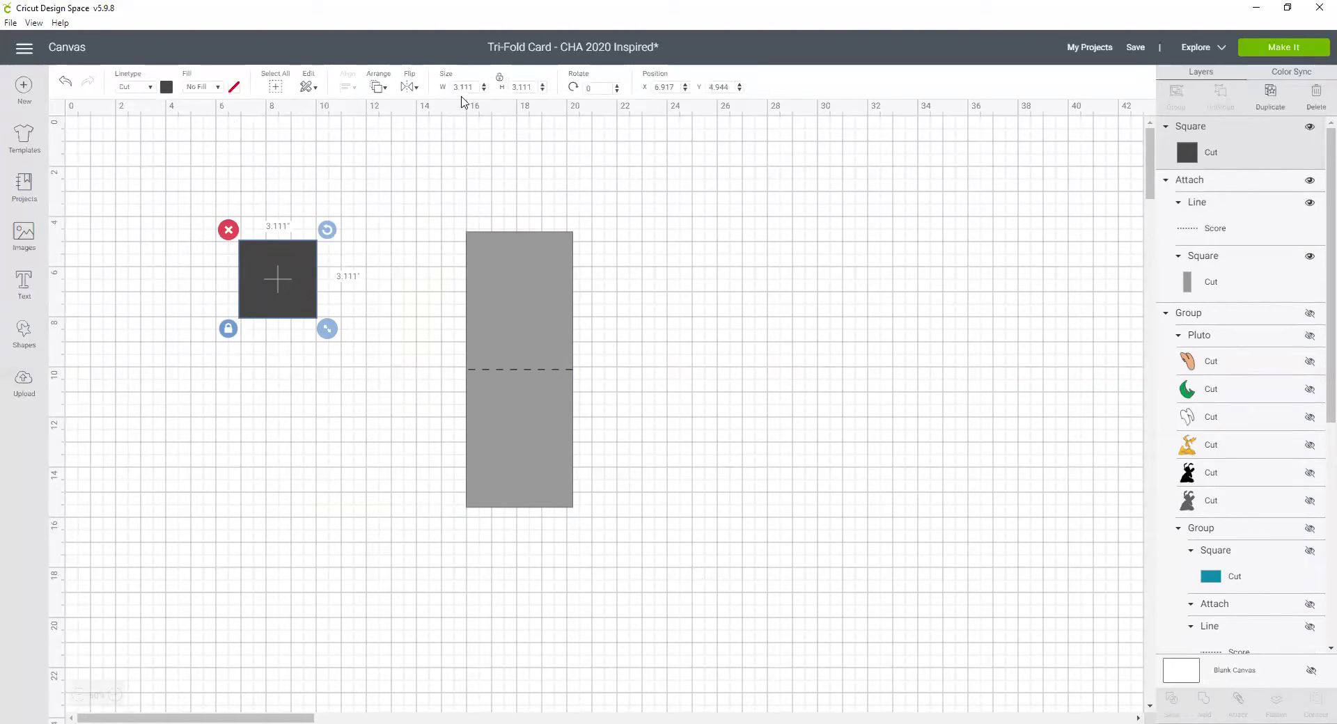
pyautogui.click(230, 330)
# - Resize the new square to 4" wide and 10.25" high
pyautogui.click(462, 87)
pyautogui.write('4')
pyautogui.press('Return')
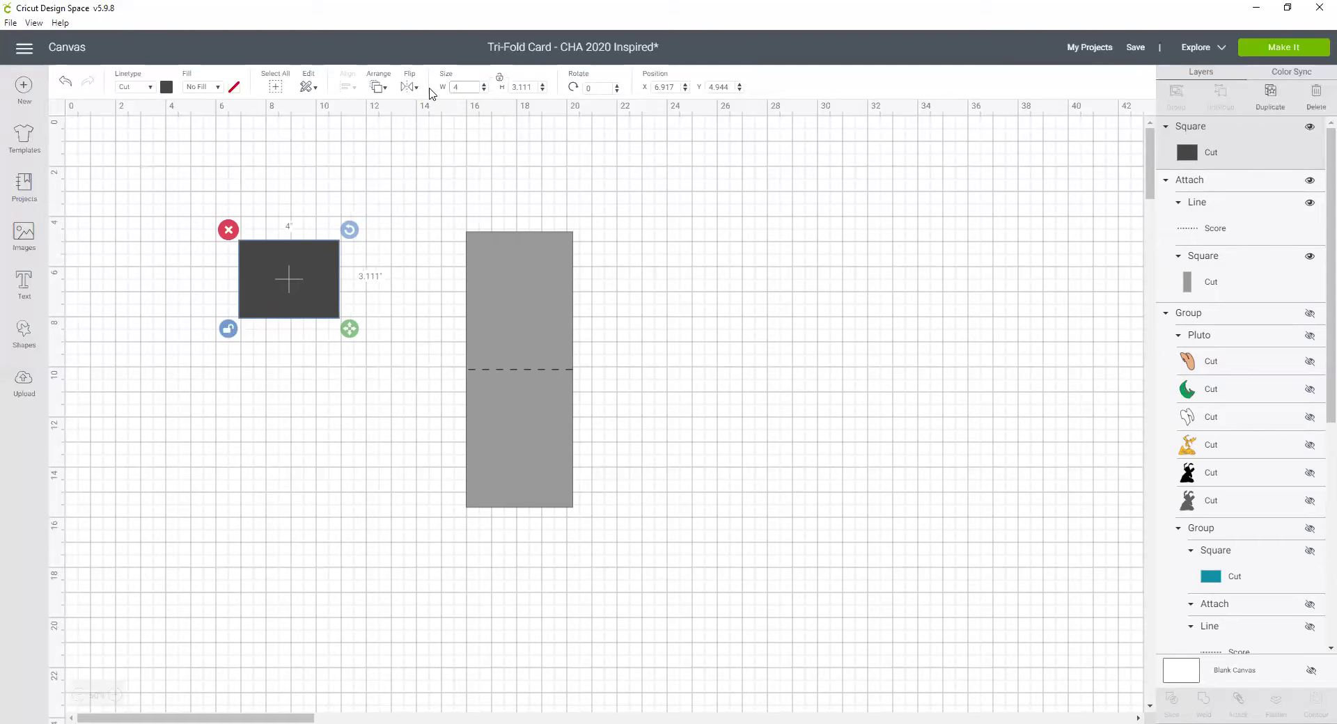
pyautogui.press('Tab')
pyautogui.write('10.25')
pyautogui.press('Return')
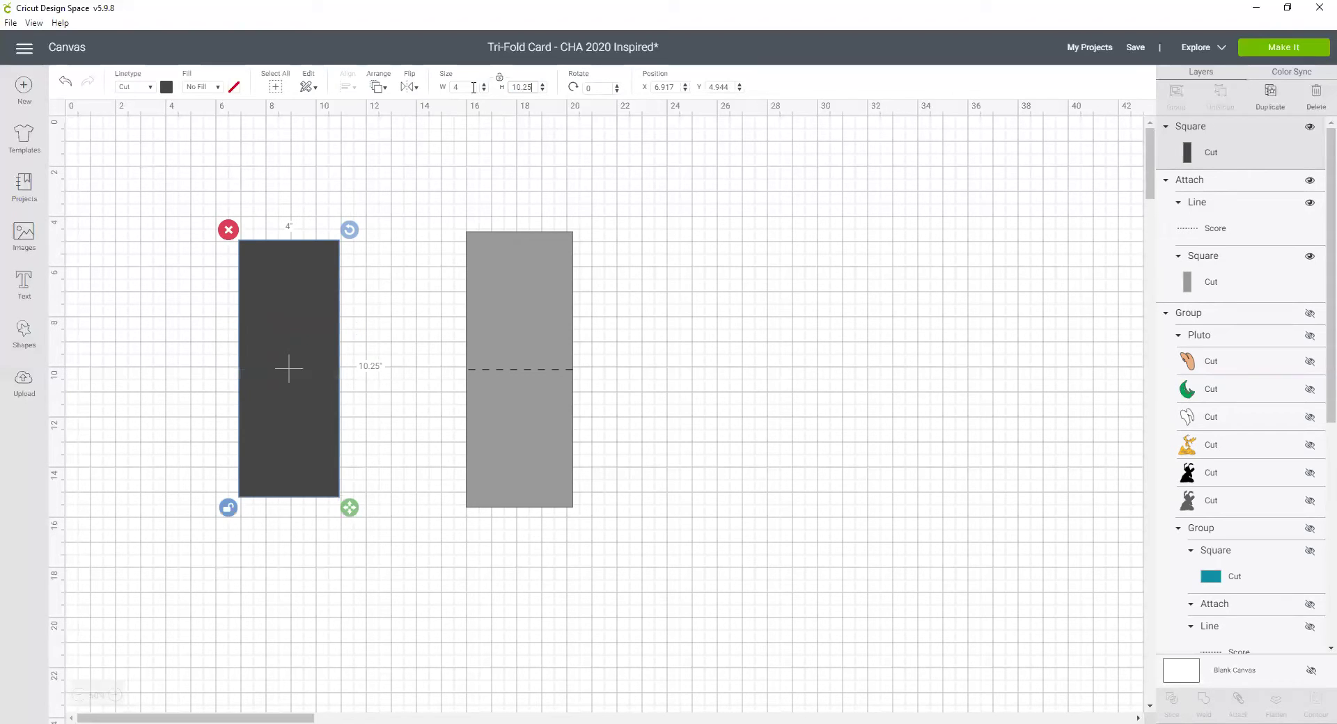
# - Change the new rectangle's material color to white
pyautogui.click(167, 87)
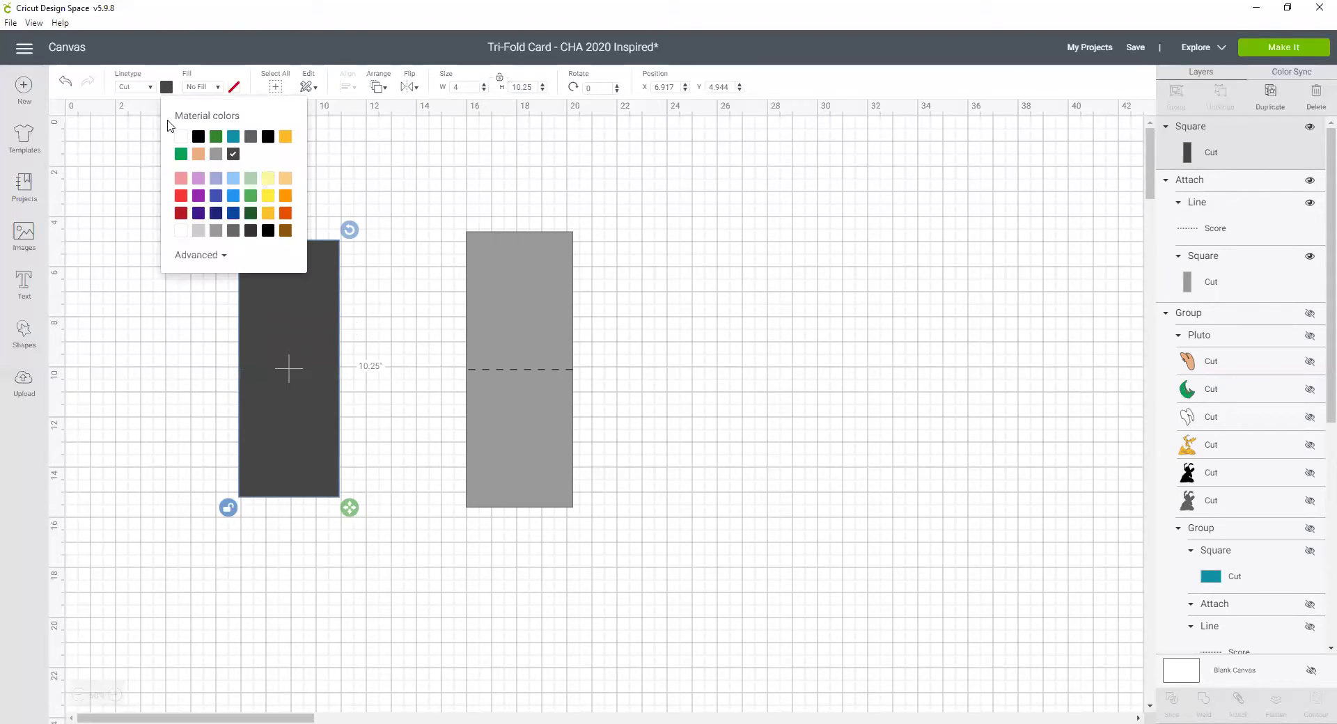
pyautogui.click(184, 142)
pyautogui.click(366, 250)
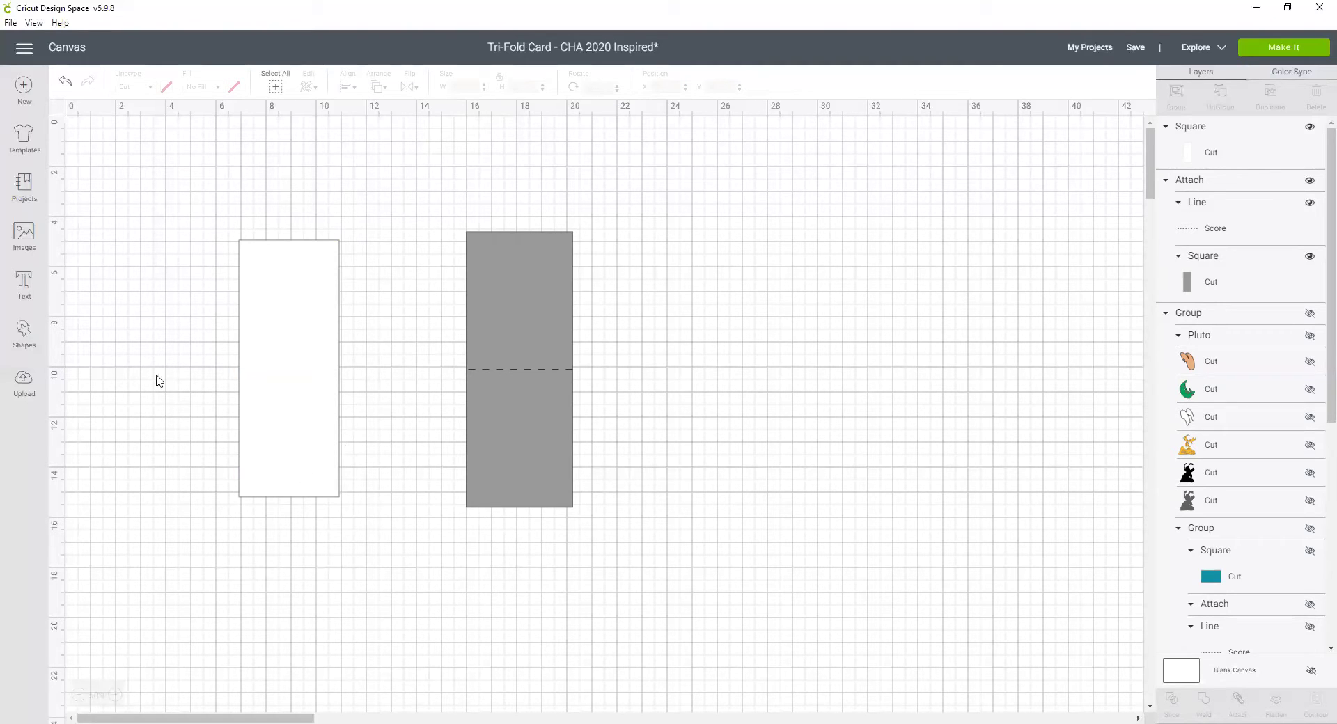
# - Add a second score line rotated 90 degrees and set its width to 4"
pyautogui.click(23, 332)
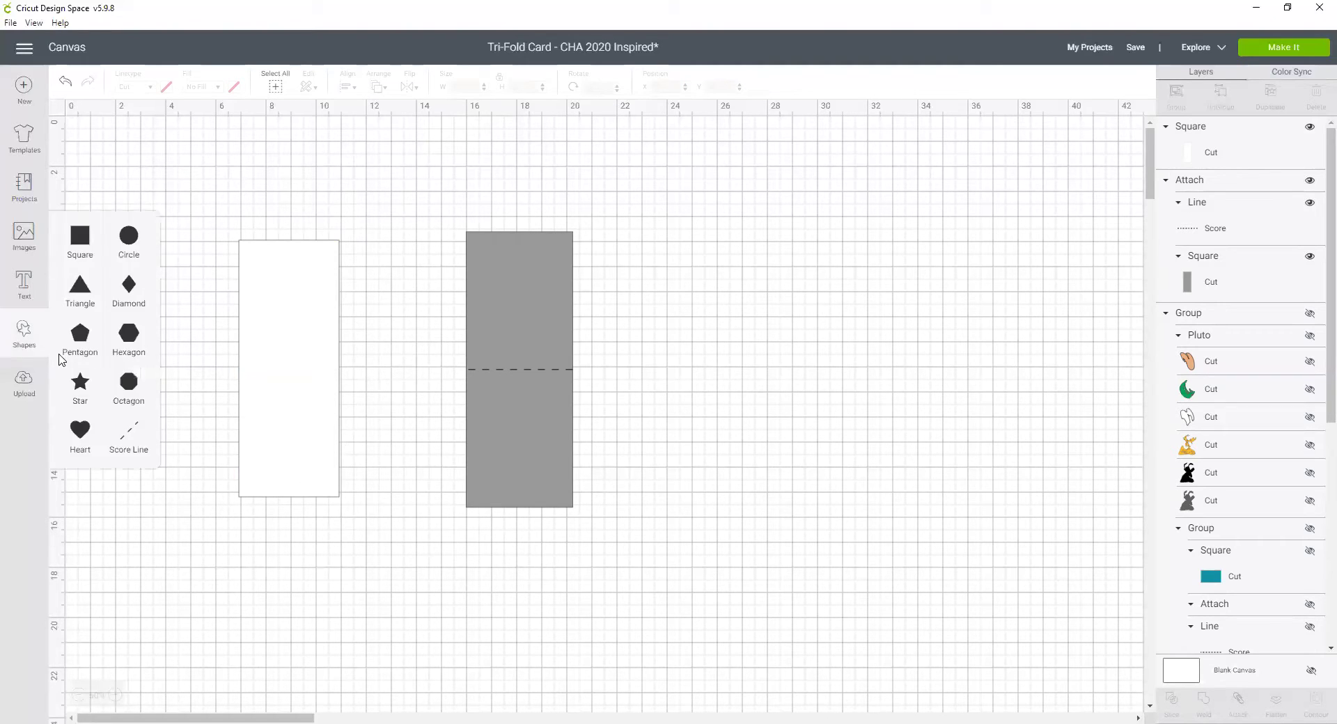
pyautogui.click(127, 431)
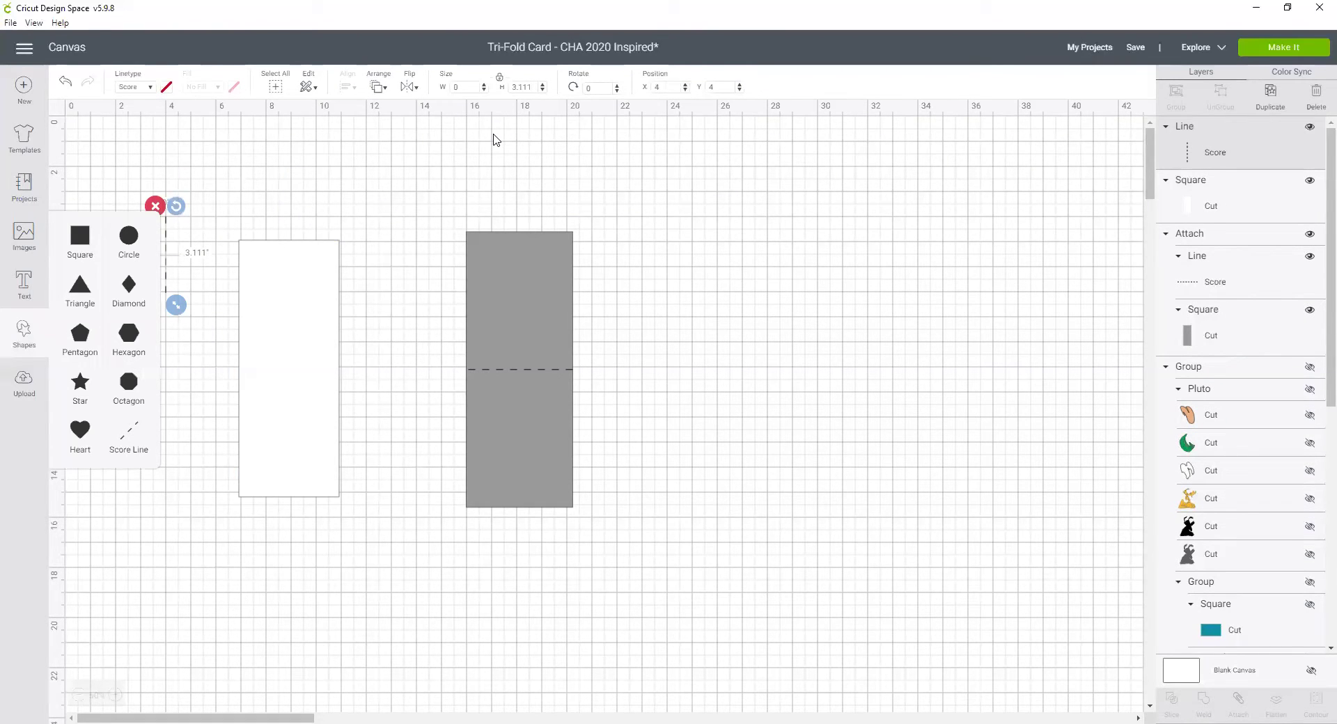
pyautogui.write('90')
pyautogui.press('Return')
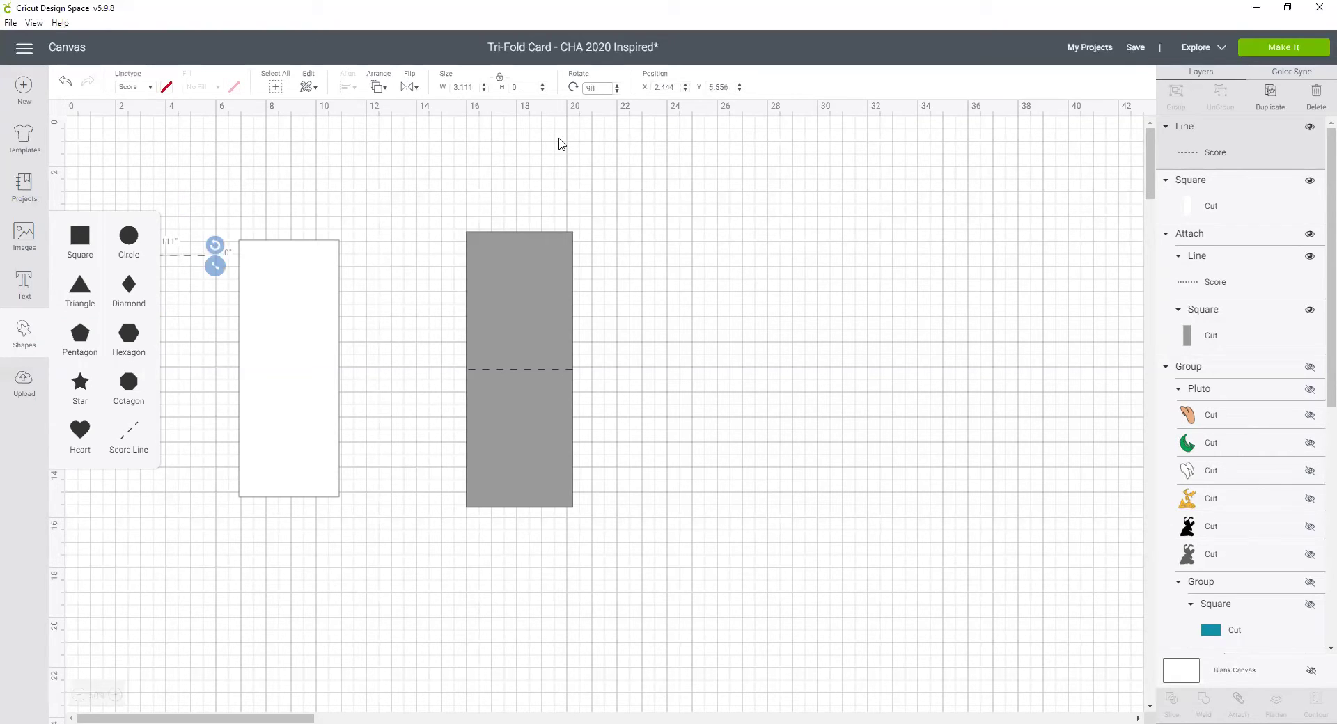
pyautogui.click(474, 85)
pyautogui.write('4')
pyautogui.press('Return')
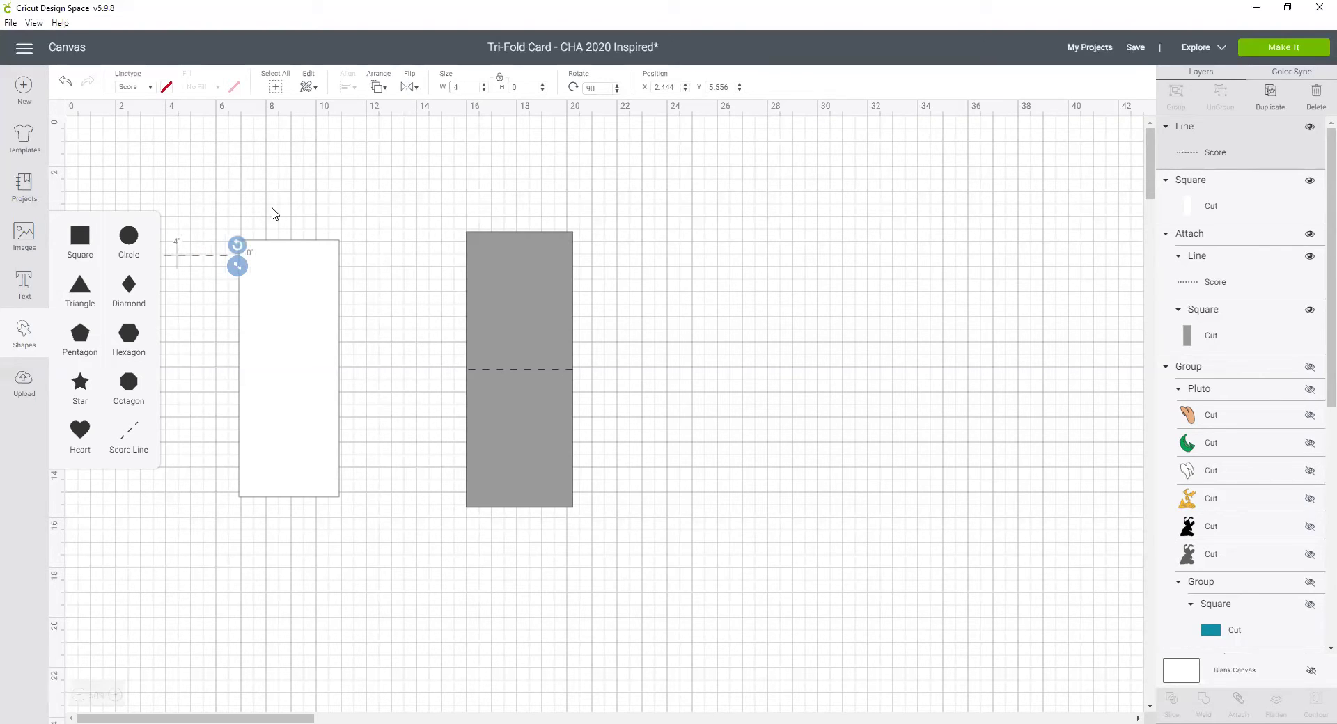
# - Align the new score line to the bottom of the white rectangle and center the two horizontally
pyautogui.click(281, 190)
pyautogui.moveTo(283, 184); pyautogui.dragTo(156, 302)
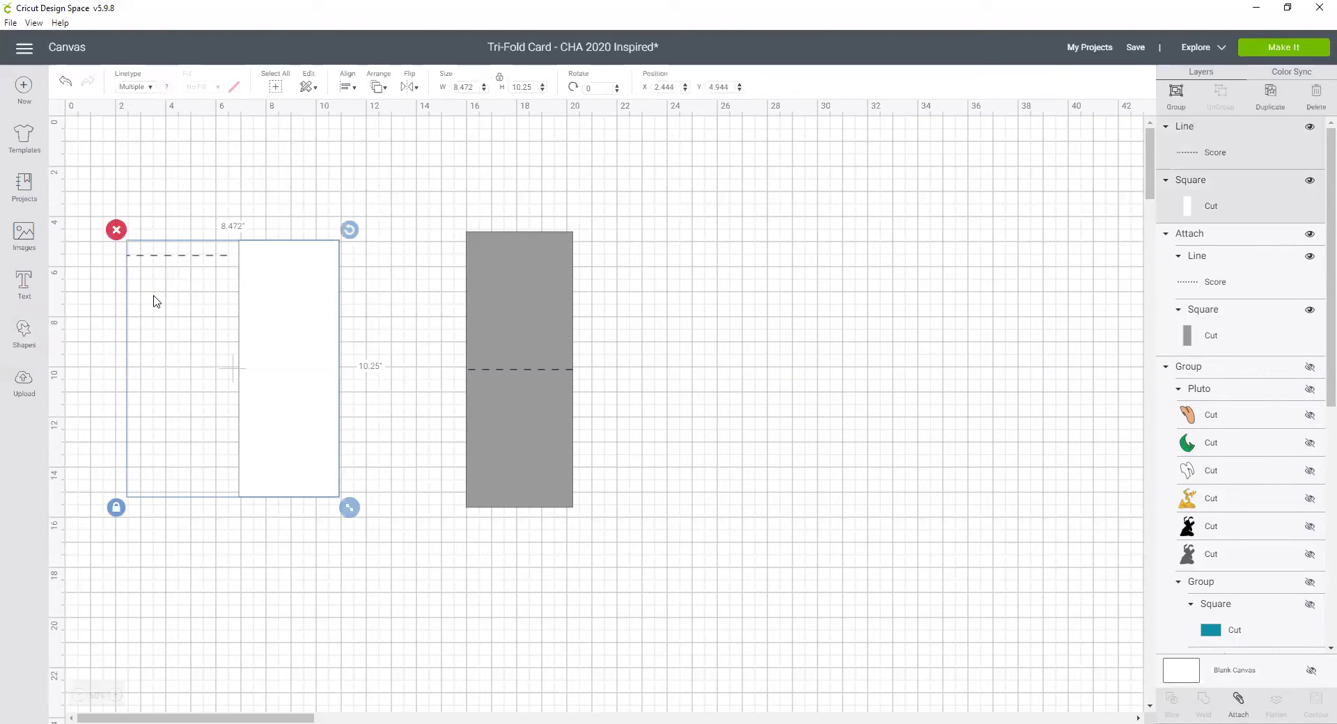
pyautogui.click(347, 83)
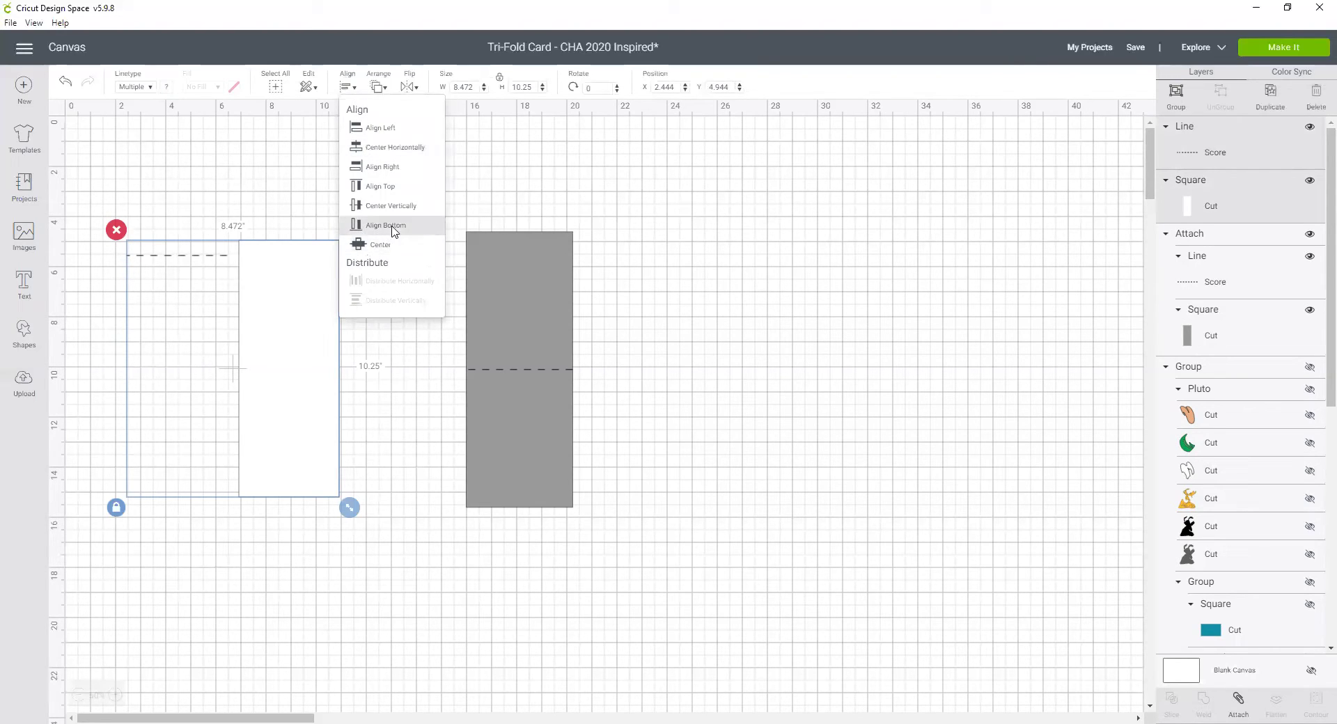
pyautogui.click(393, 231)
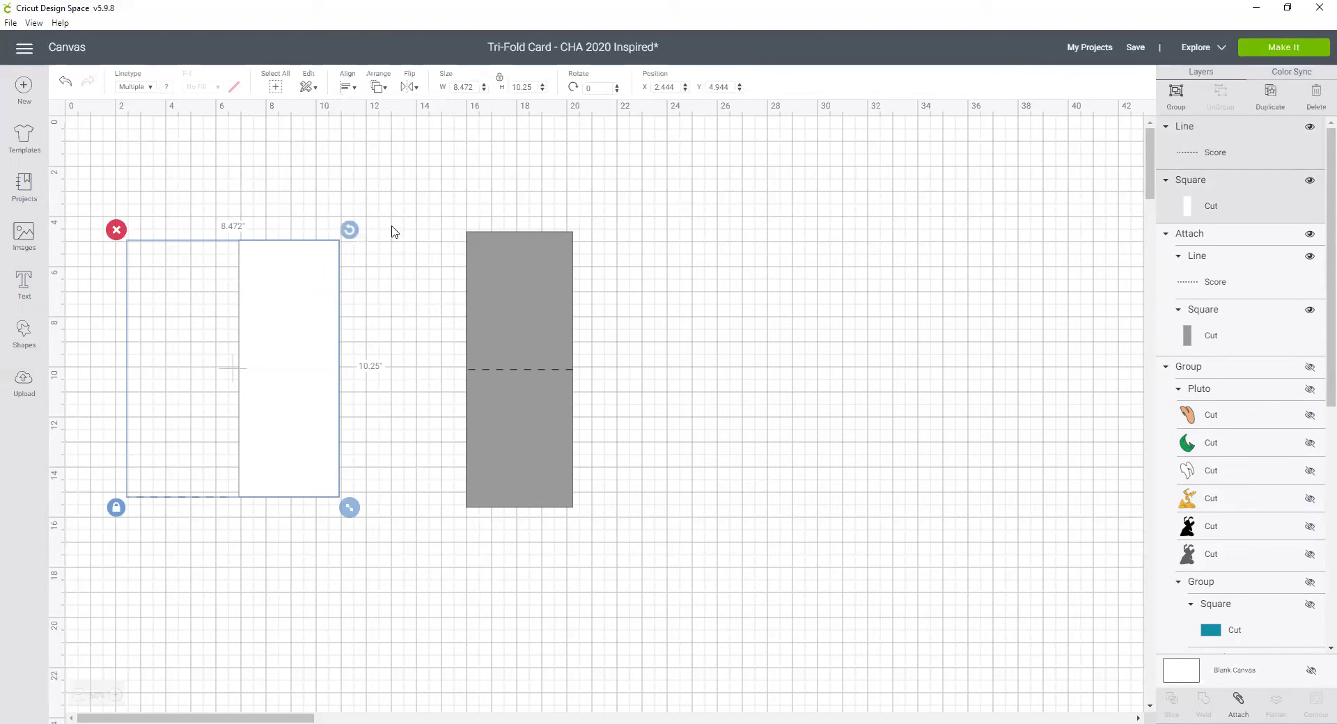
pyautogui.click(344, 88)
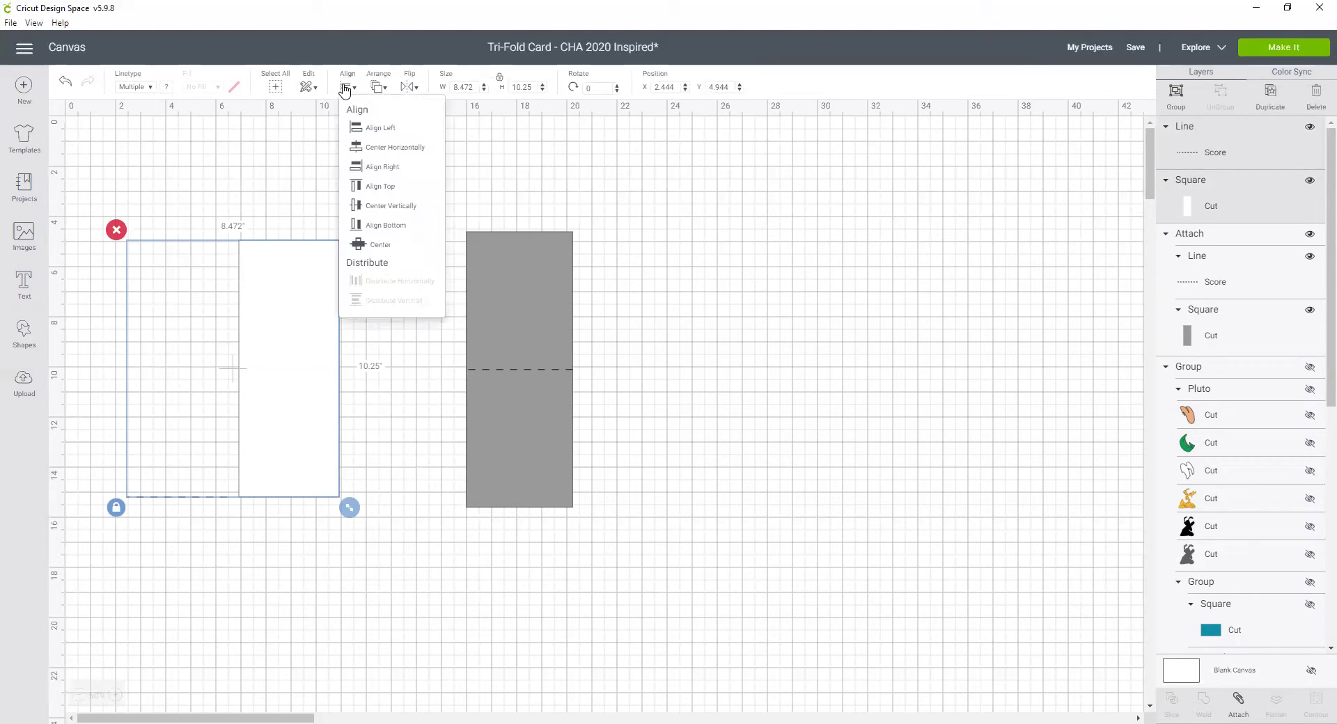
pyautogui.click(370, 147)
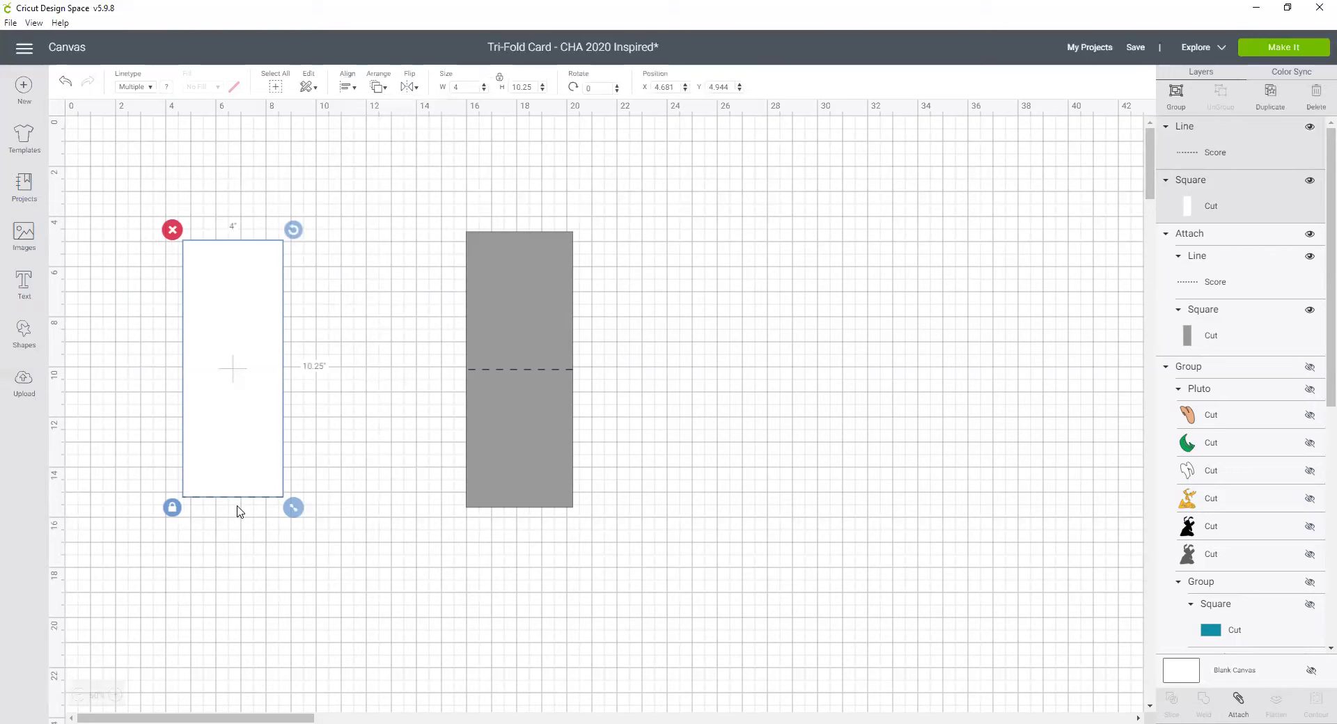
pyautogui.click(258, 525)
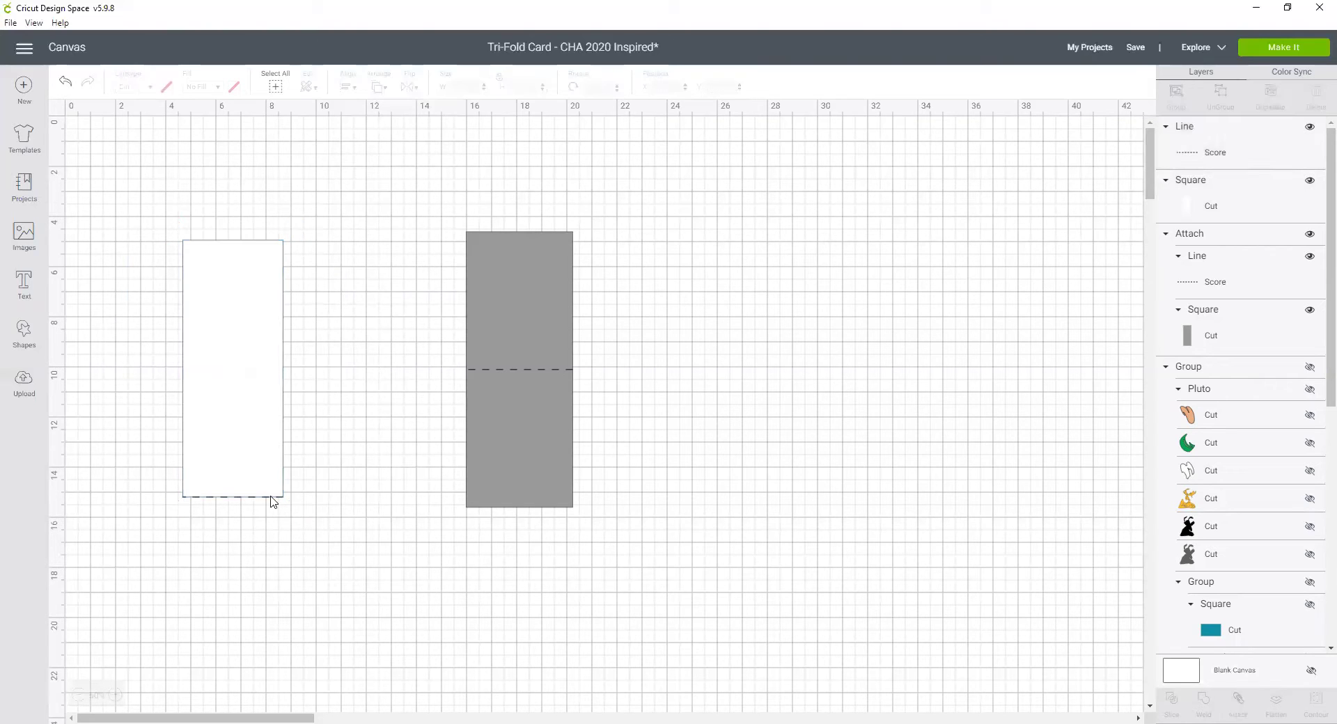
# - Move the score line up within the white rectangle by setting its Y position to 12.694
pyautogui.click(272, 497)
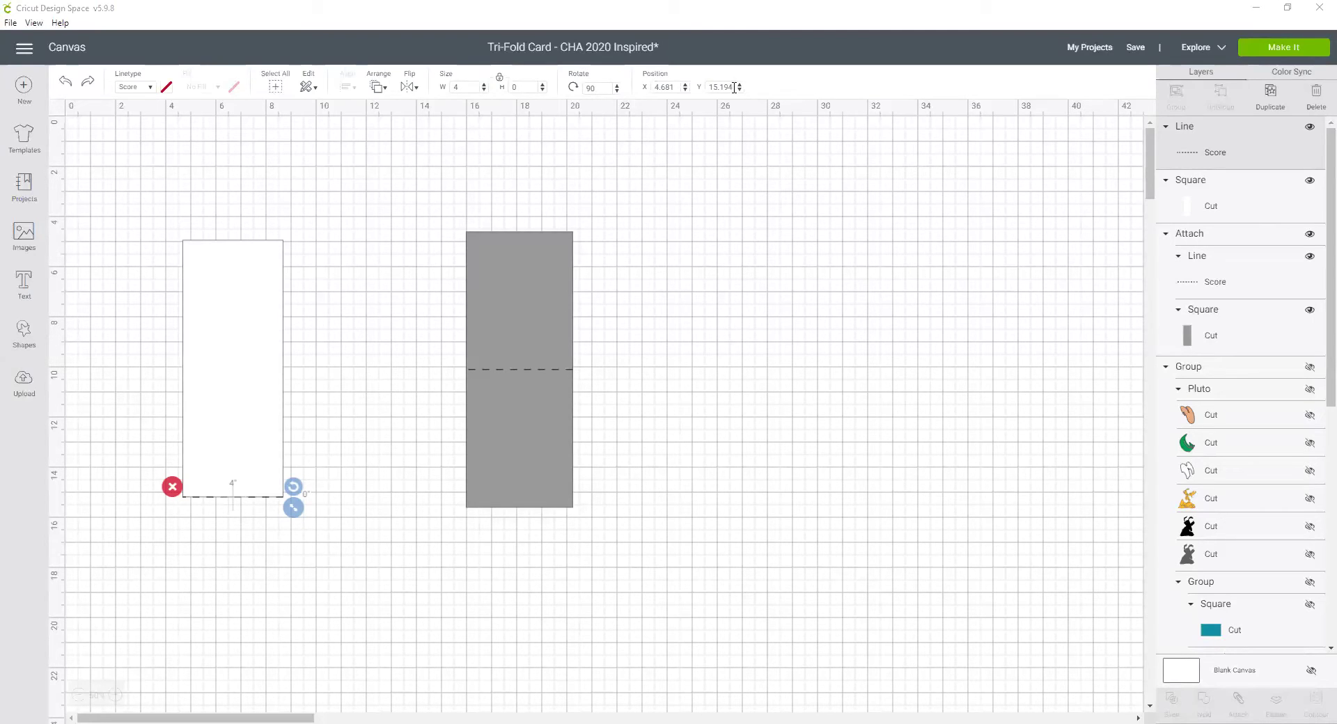
pyautogui.moveTo(734, 87); pyautogui.dragTo(636, 87)
pyautogui.write('12.694')
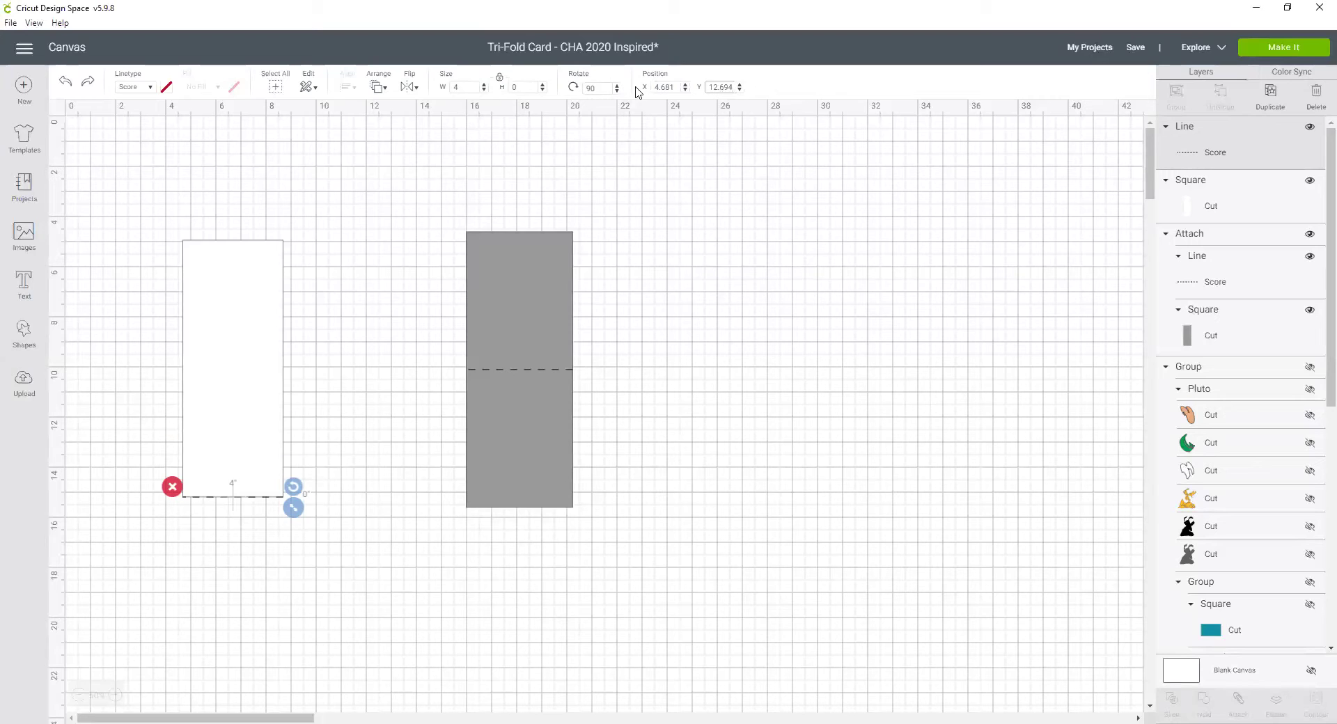
pyautogui.press('Return')
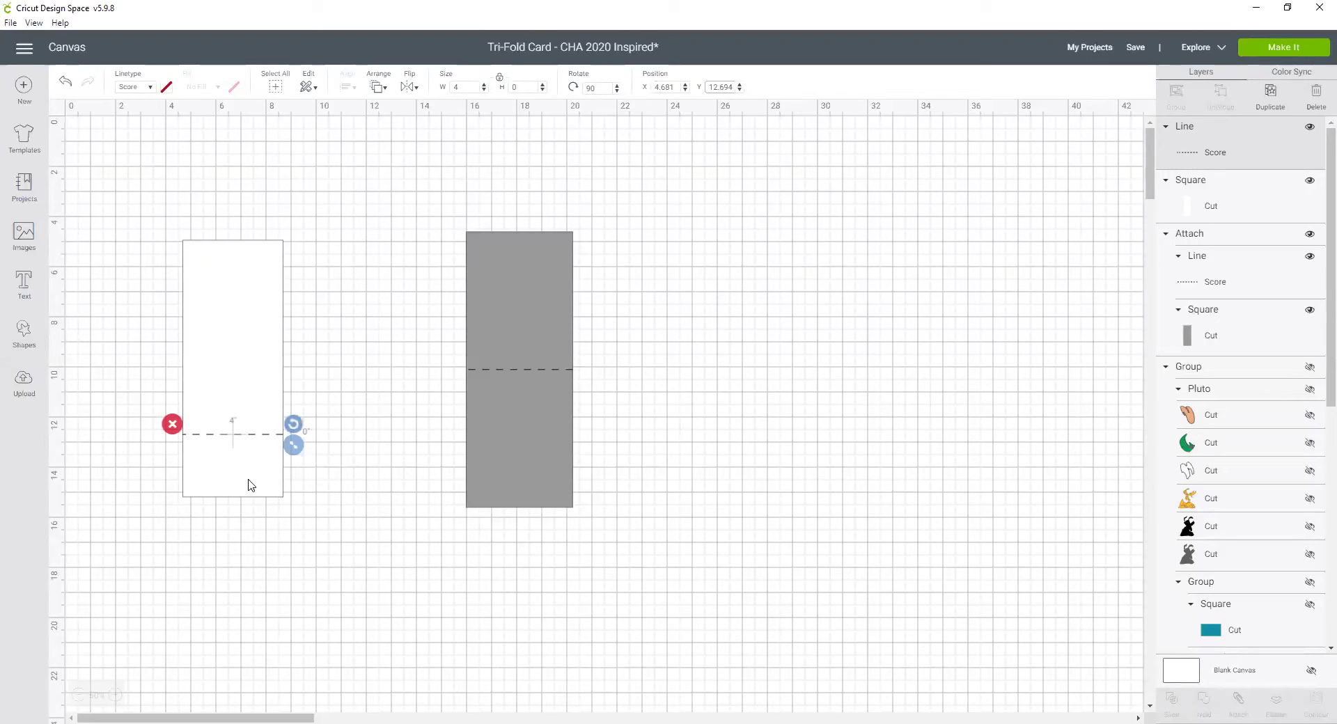
pyautogui.click(248, 440)
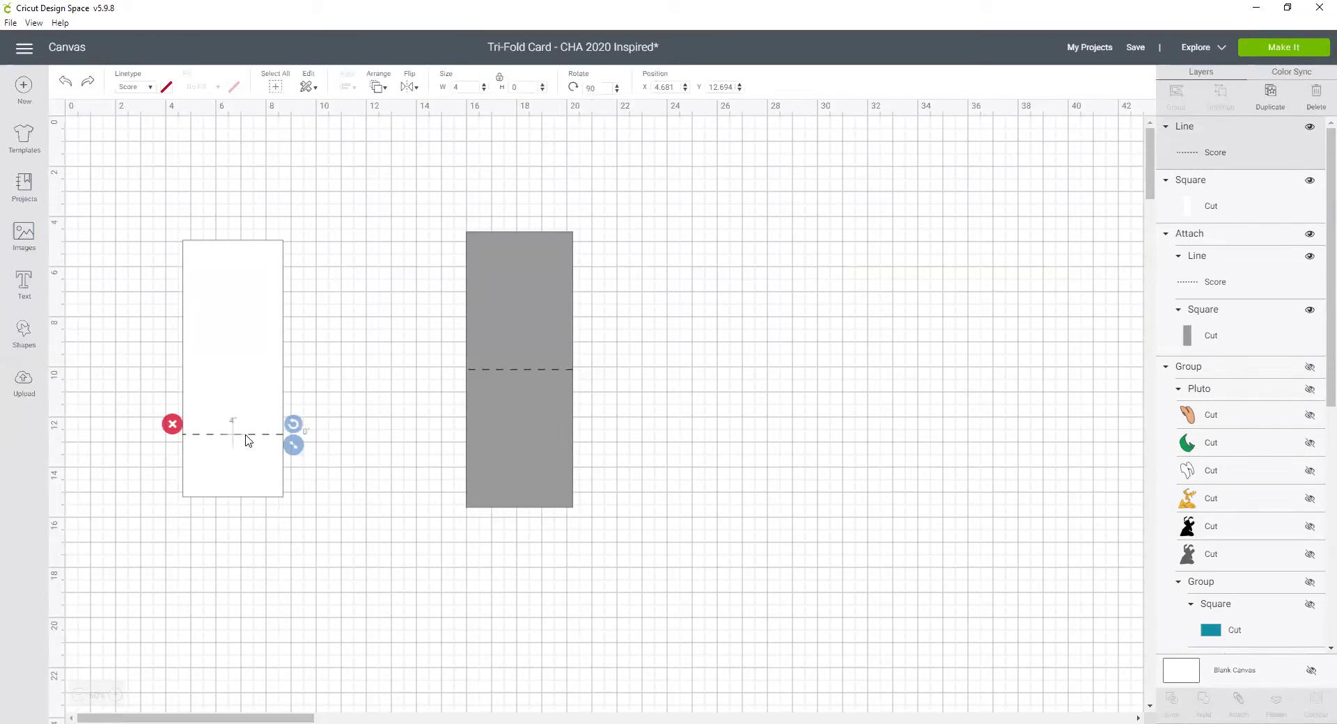
# - Duplicate the score line, set the copy beside the white rectangle, and attach the original line to the rectangle
pyautogui.rightClick(248, 440)
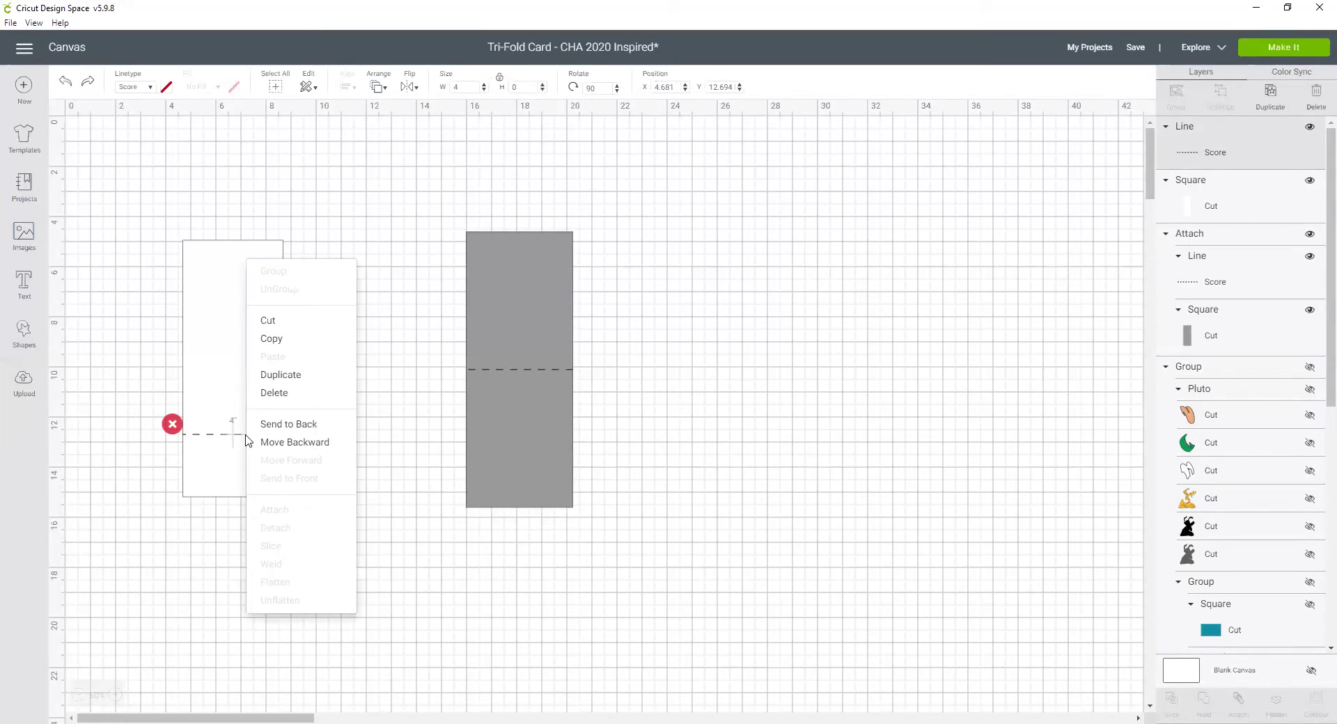
pyautogui.click(277, 375)
pyautogui.moveTo(265, 451); pyautogui.dragTo(400, 443)
pyautogui.click(263, 504)
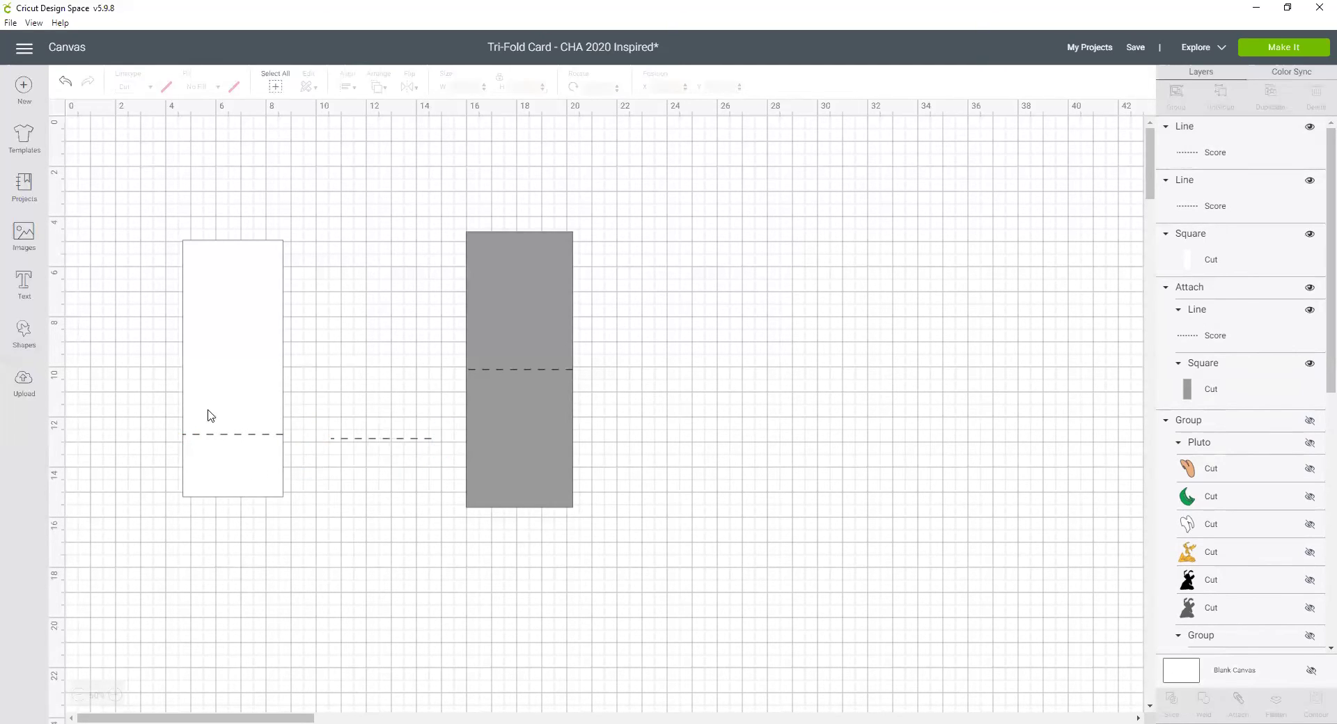
pyautogui.moveTo(157, 212); pyautogui.dragTo(311, 567)
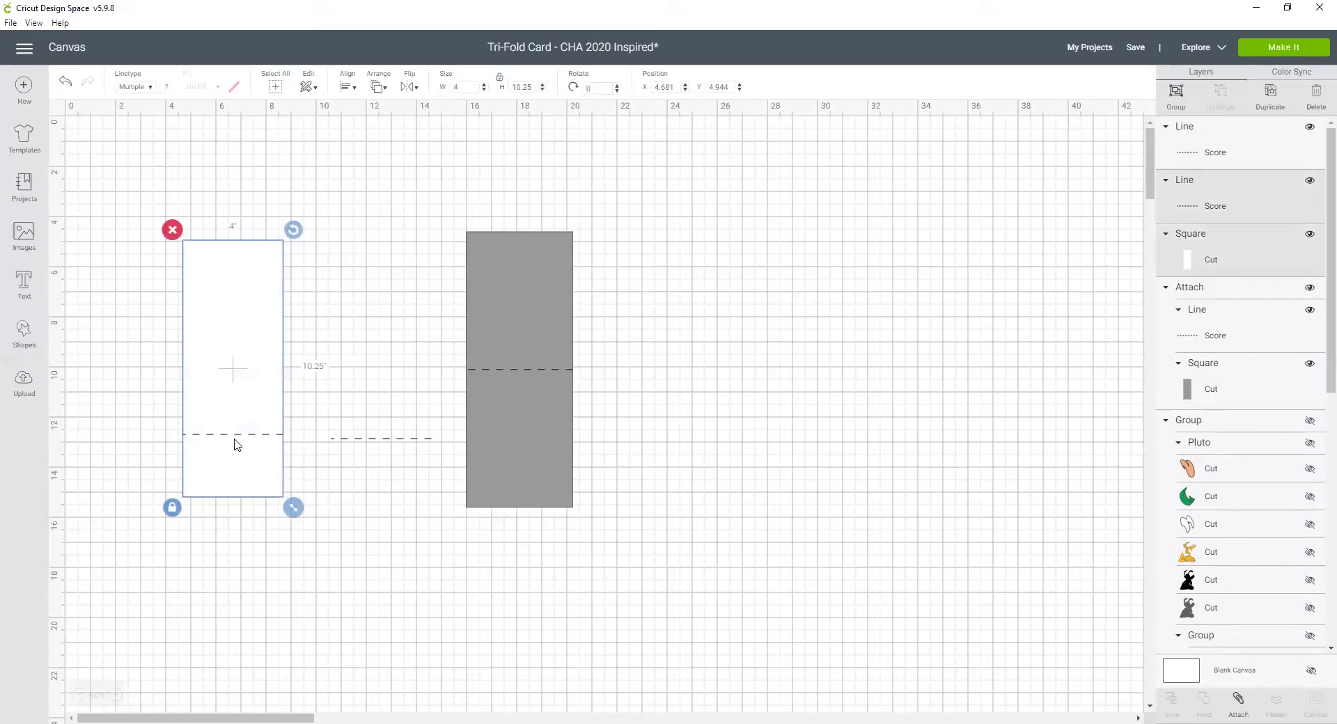
pyautogui.click(1237, 701)
# - Align the duplicated score line to the bottom of the white rectangle and center the two horizontally
pyautogui.moveTo(402, 445); pyautogui.dragTo(245, 514)
pyautogui.moveTo(159, 207); pyautogui.dragTo(337, 595)
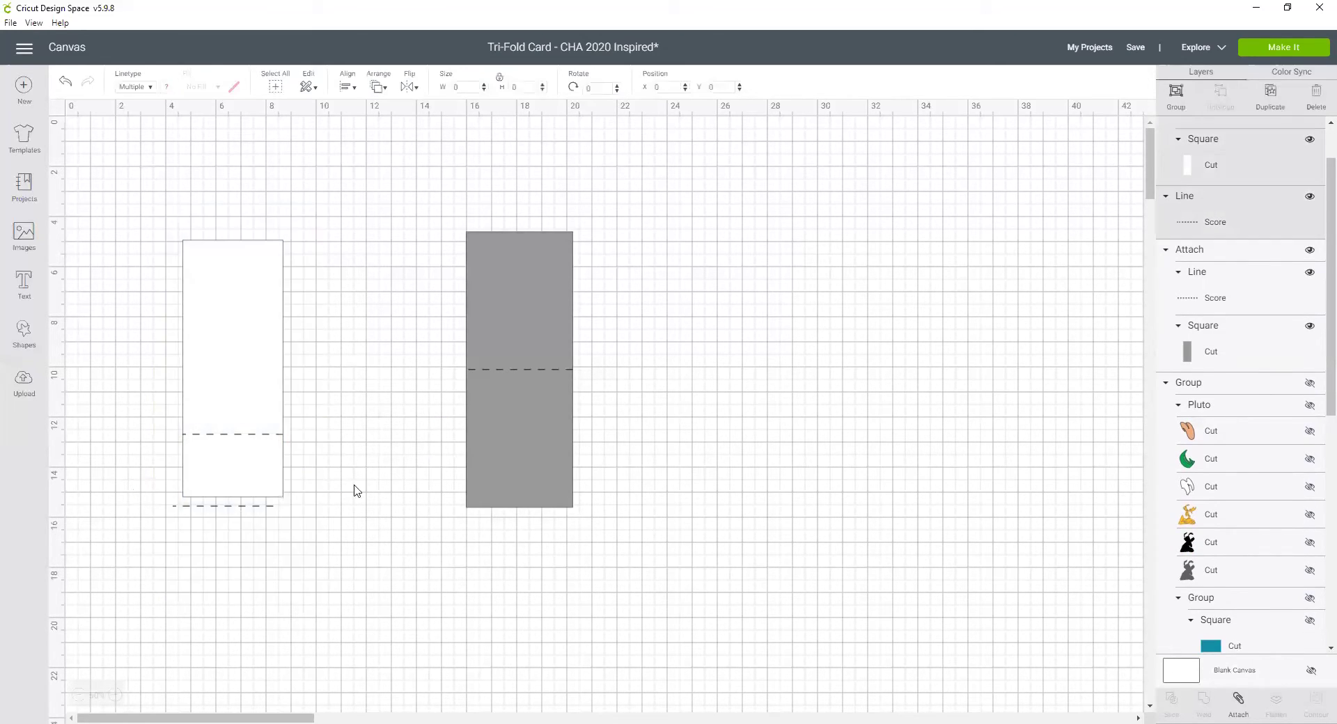
pyautogui.click(341, 83)
pyautogui.click(352, 225)
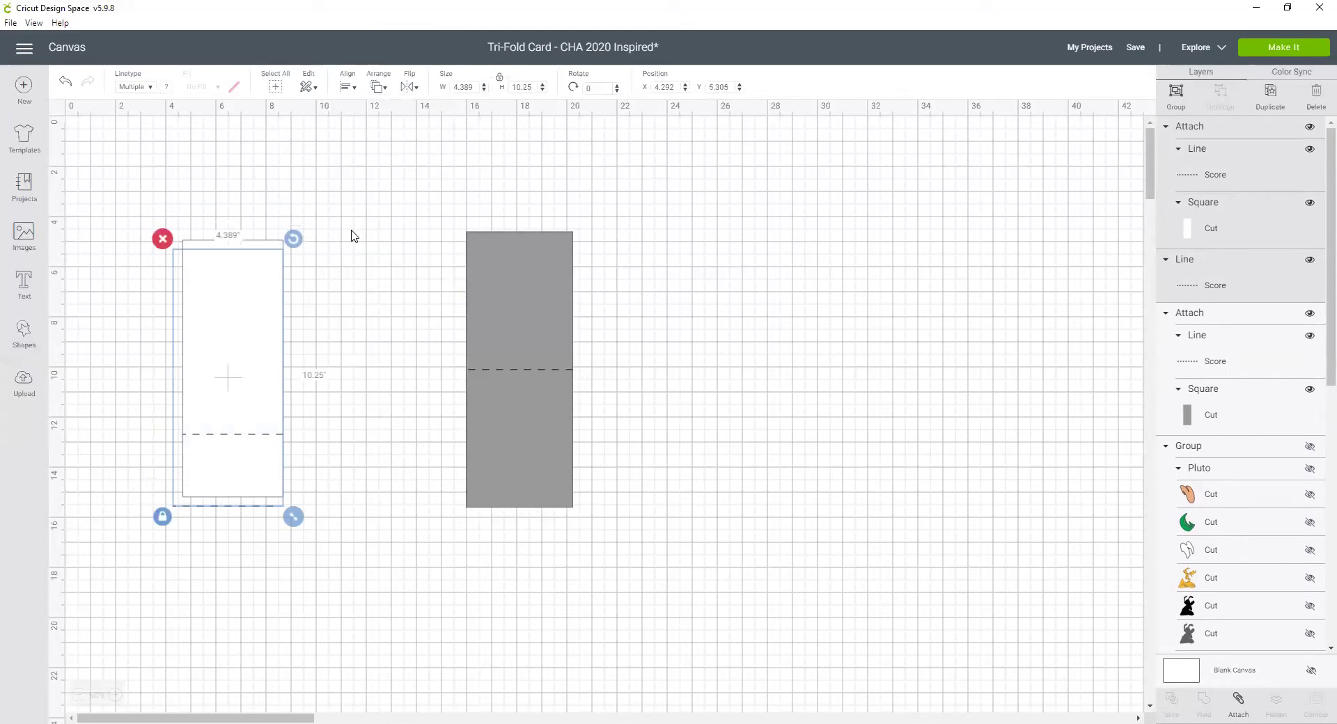
pyautogui.click(347, 87)
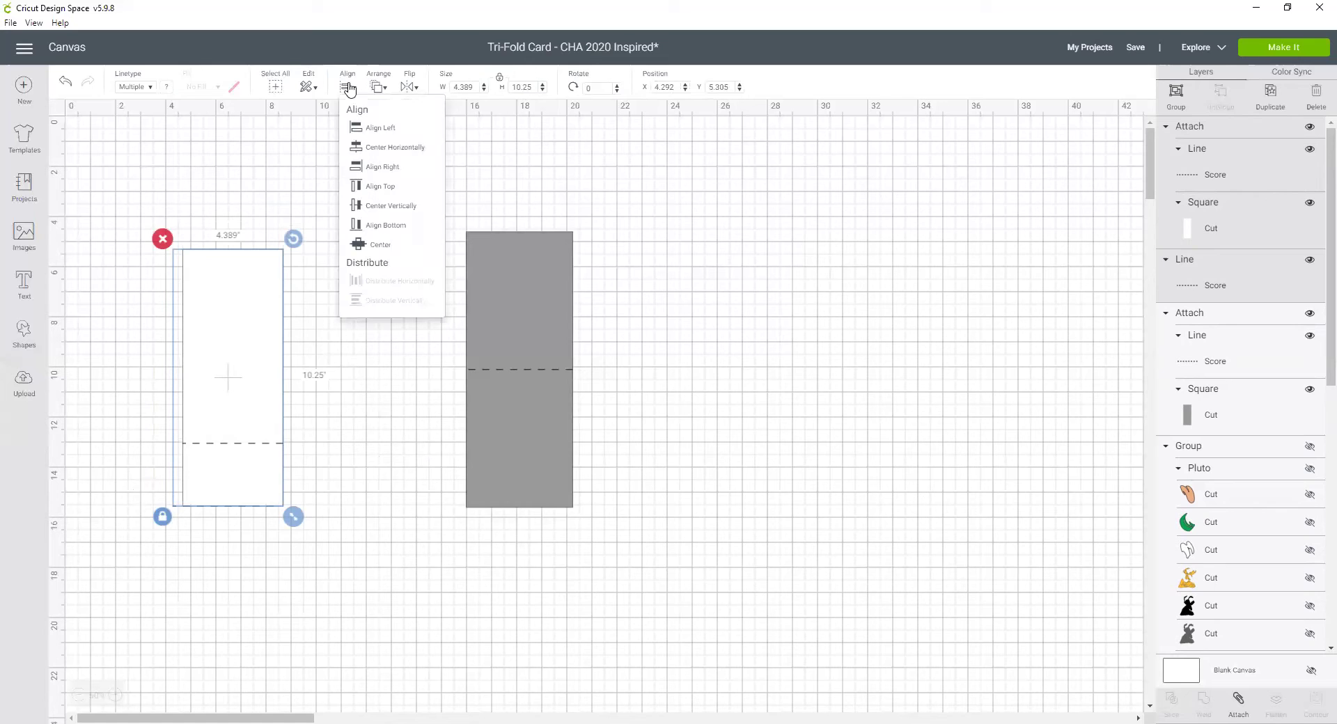
pyautogui.click(355, 147)
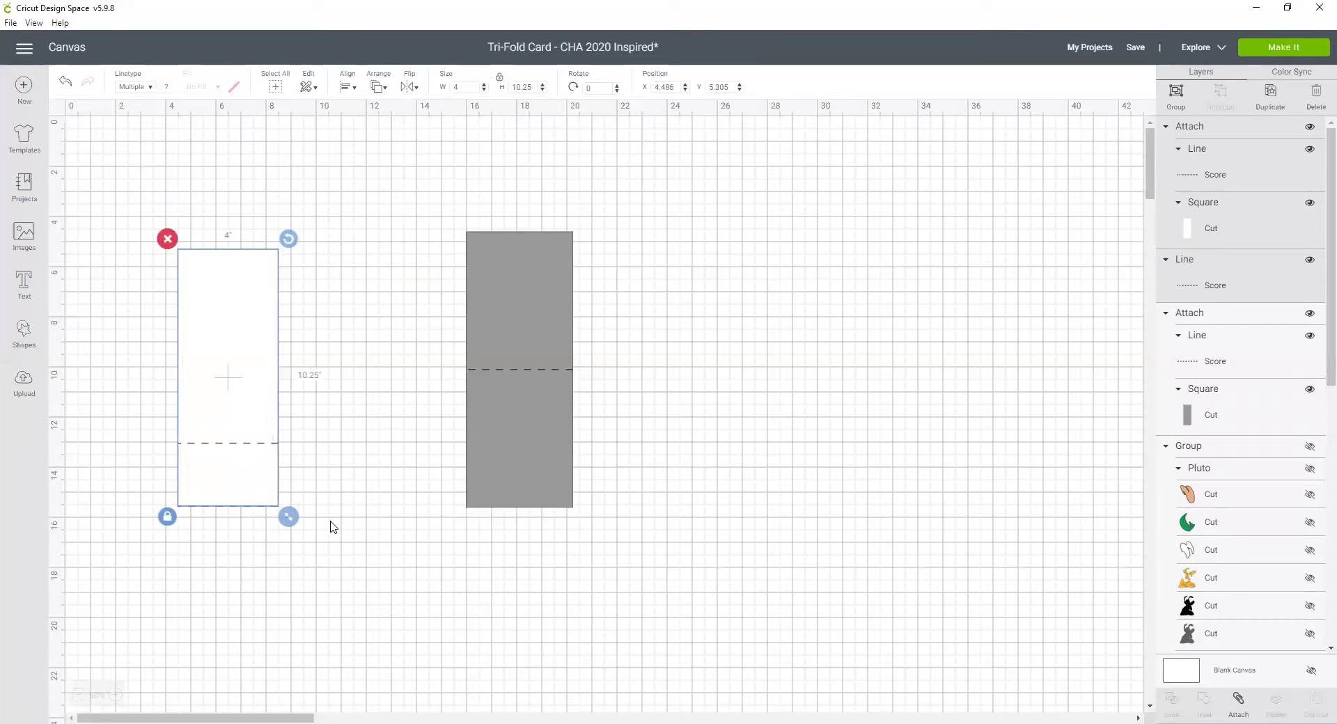
pyautogui.click(257, 534)
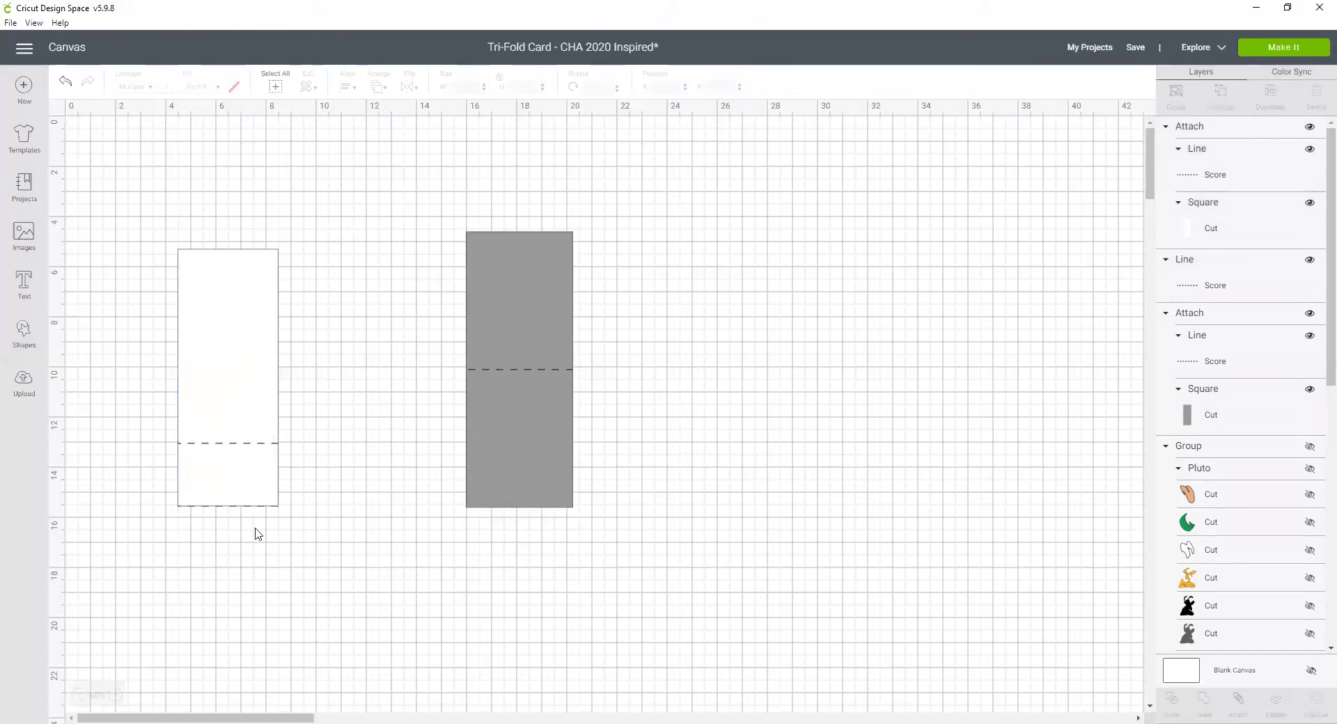
# - Set the duplicated score line's Y position to 10.555 and send the line to the front
pyautogui.click(249, 508)
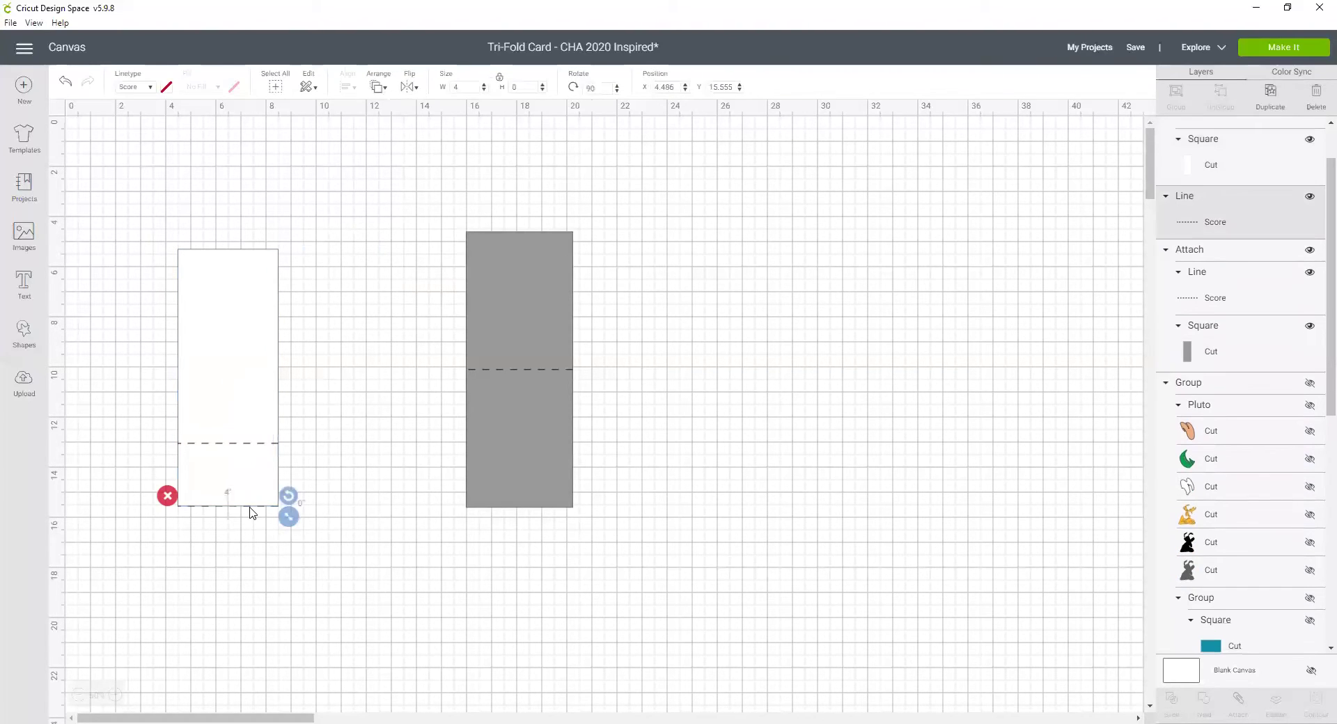
pyautogui.click(729, 89)
pyautogui.press('Return')
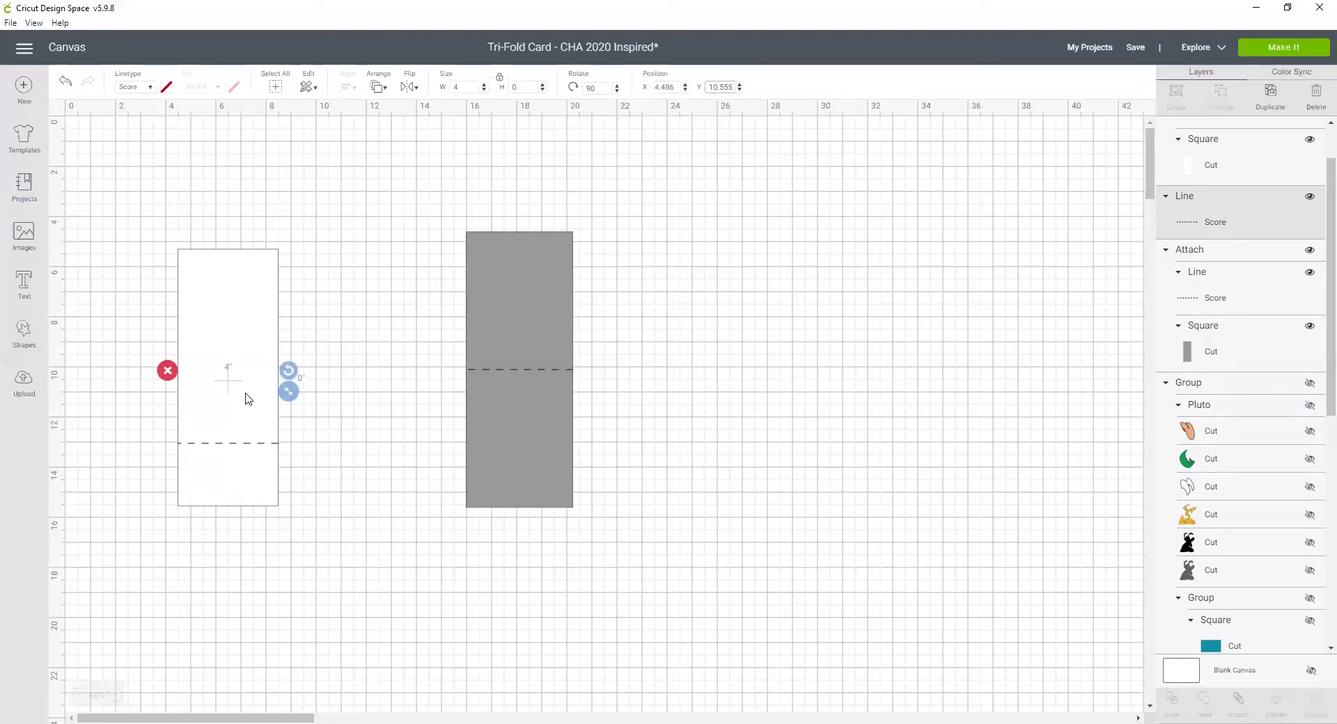
pyautogui.click(379, 86)
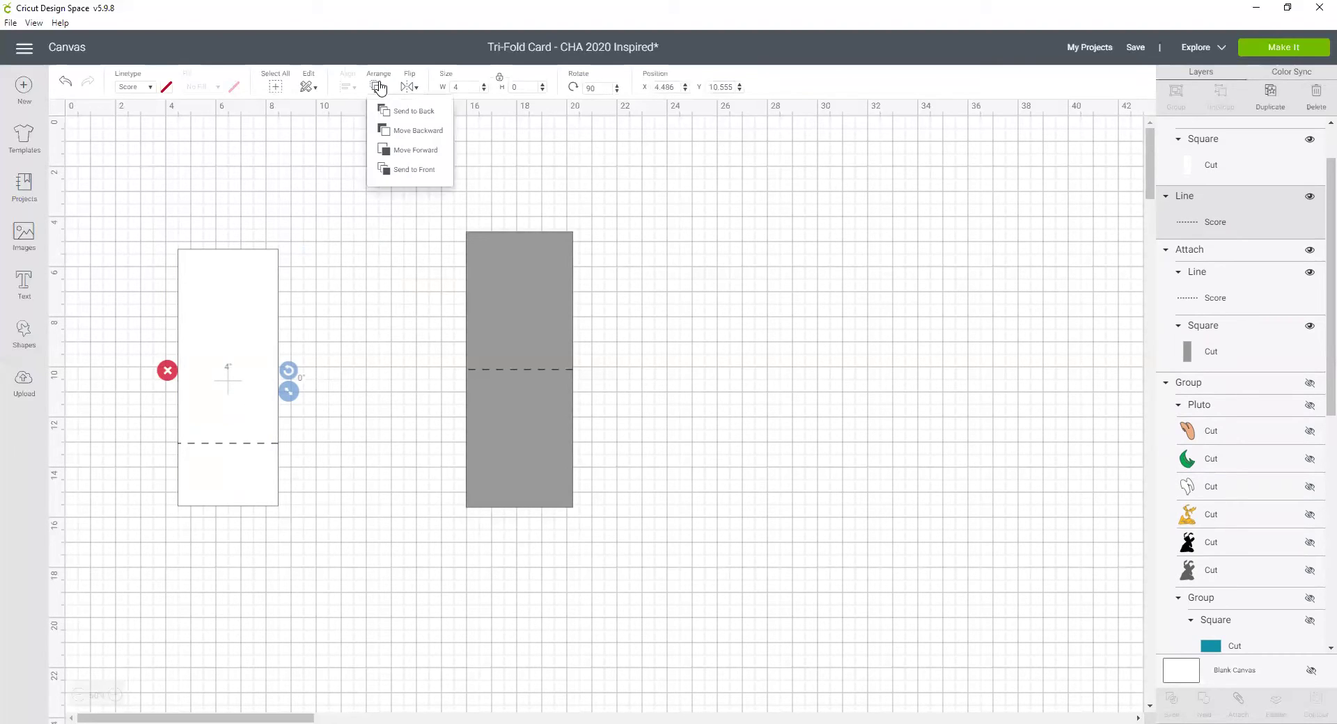
pyautogui.click(379, 169)
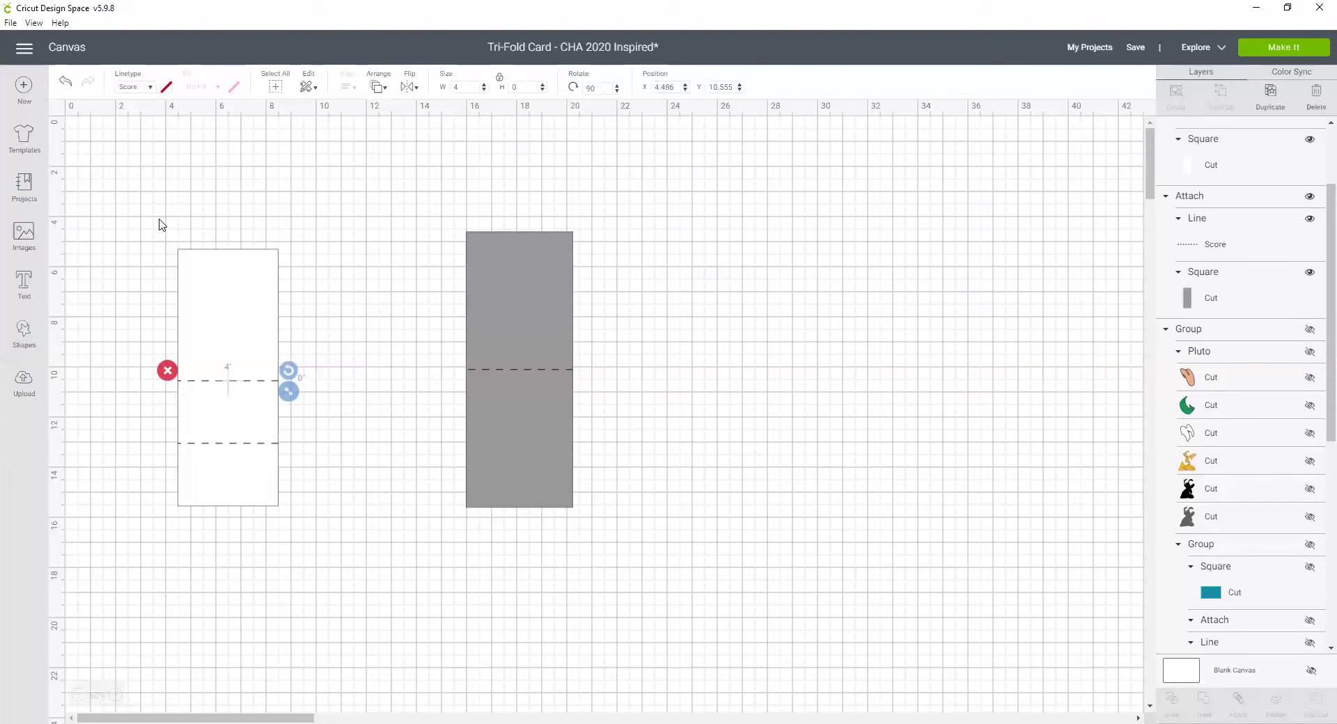
# - Attach the second score line to the white panel and place the panel over the grey base's lower half
pyautogui.moveTo(149, 218); pyautogui.dragTo(328, 610)
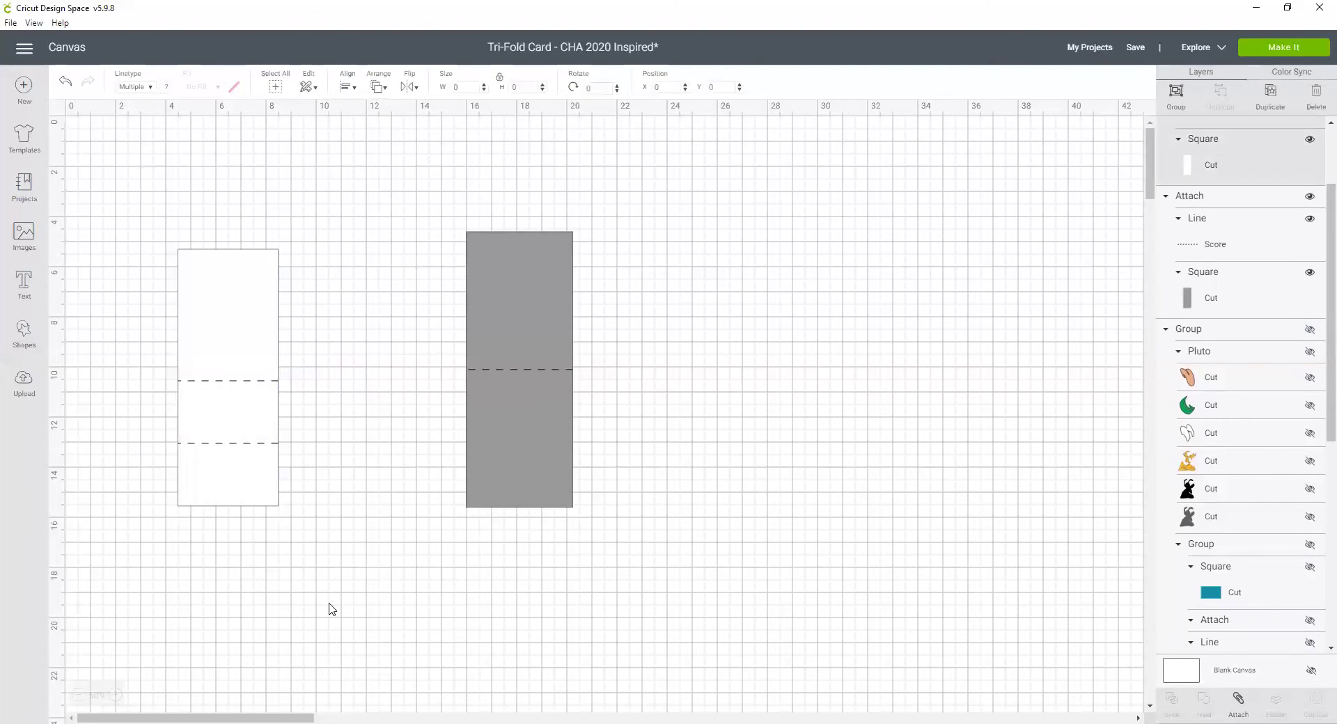
pyautogui.click(1238, 705)
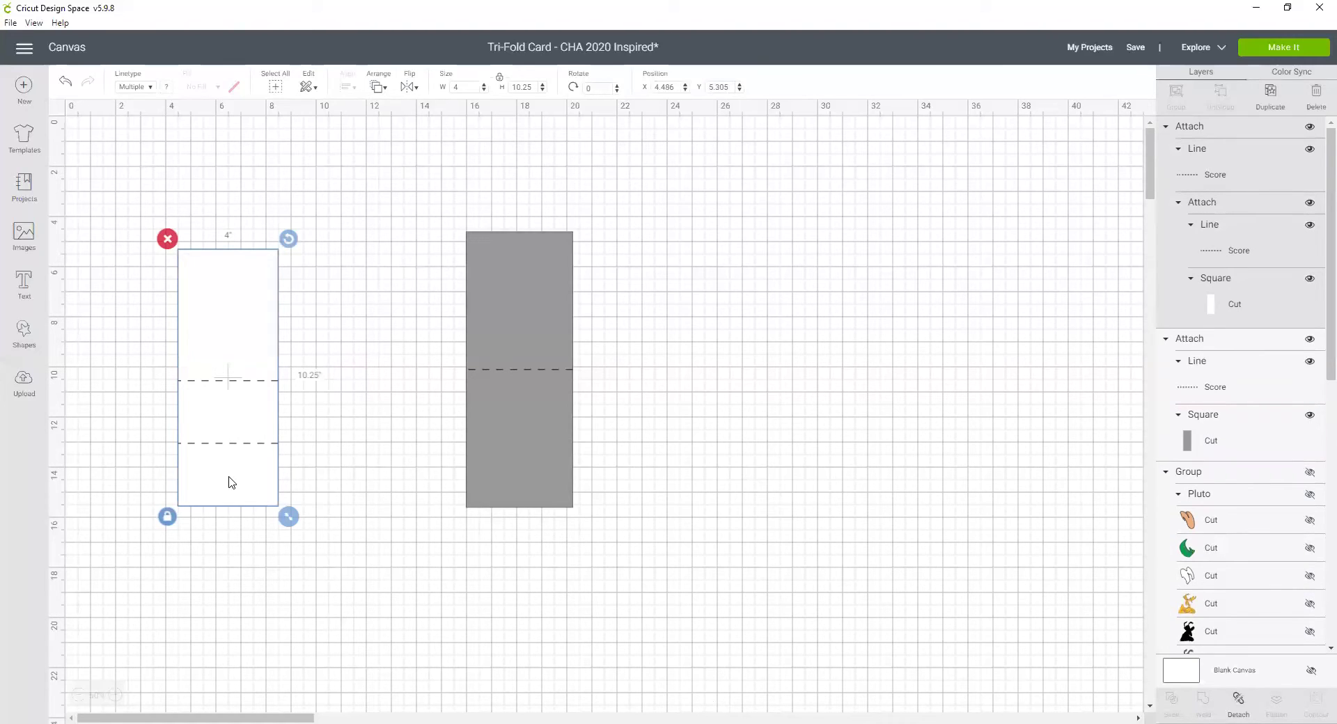
pyautogui.moveTo(231, 482); pyautogui.dragTo(523, 605)
pyautogui.click(792, 594)
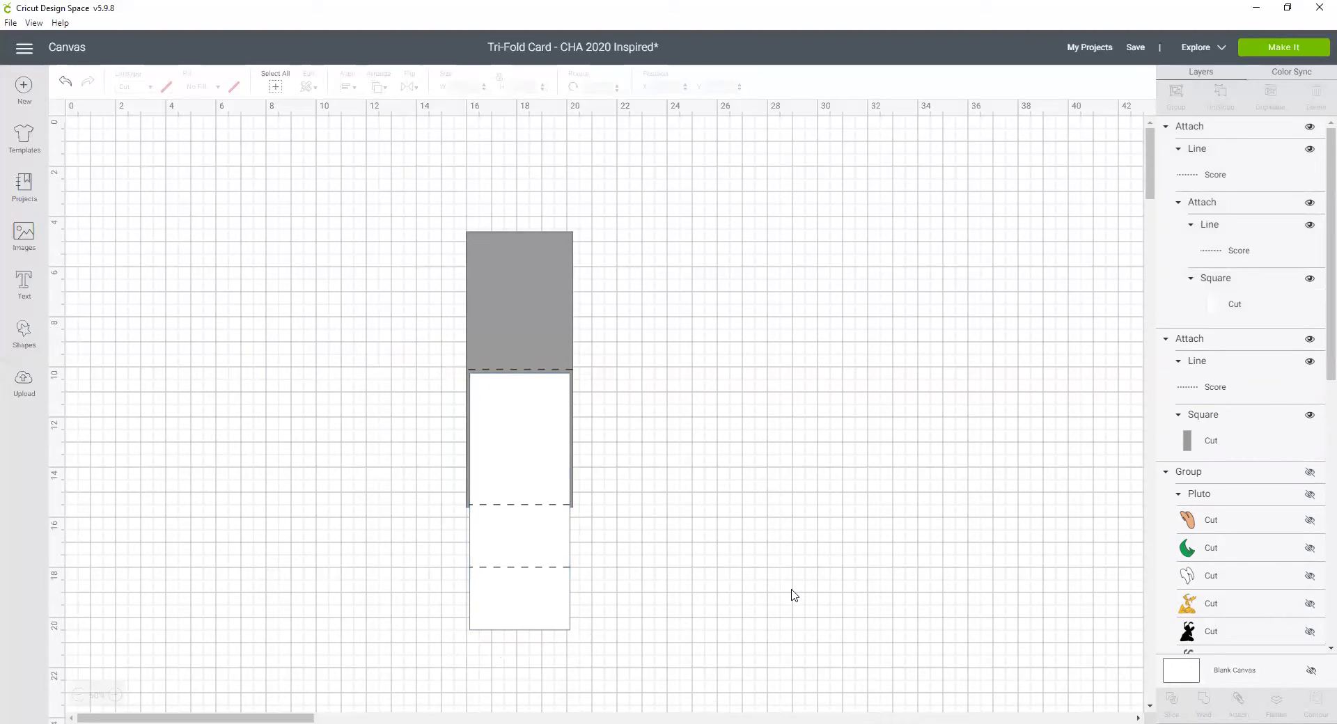
# - Add a square shape, change its material color to light blue, and place it in the empty area beside the card
pyautogui.click(23, 332)
pyautogui.click(81, 240)
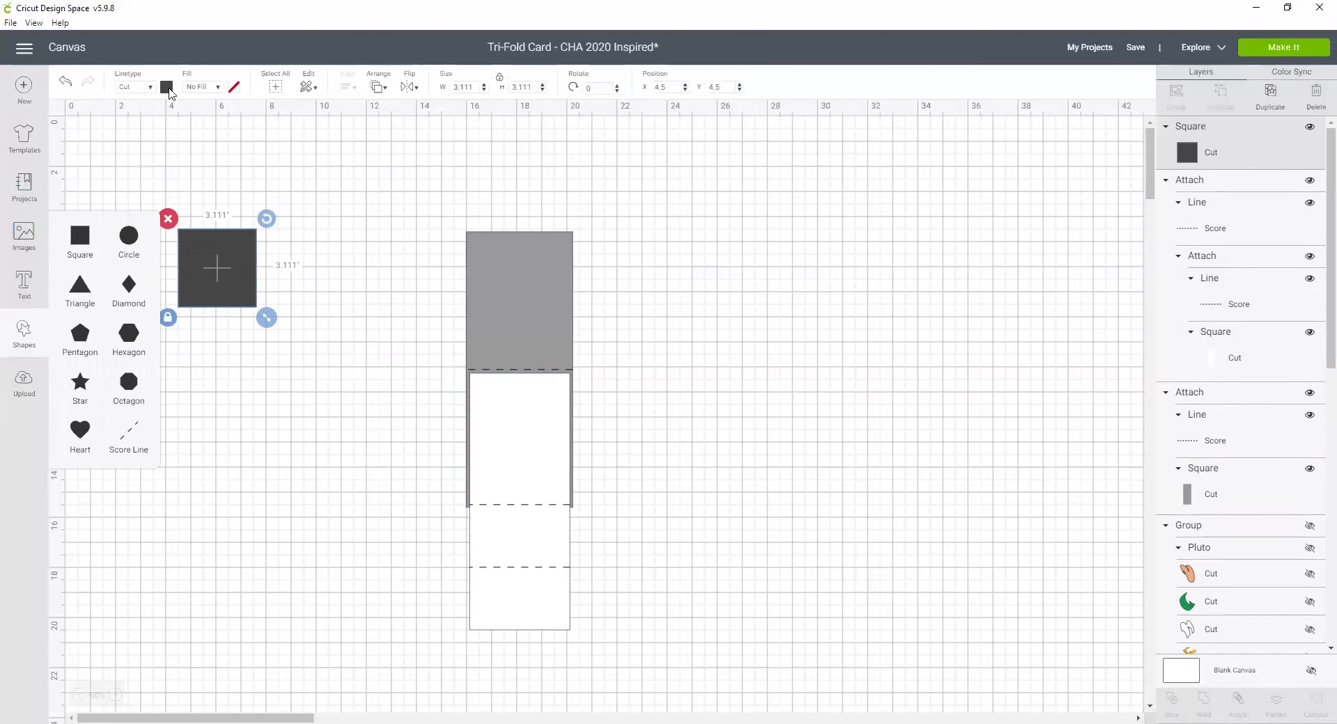
pyautogui.click(166, 87)
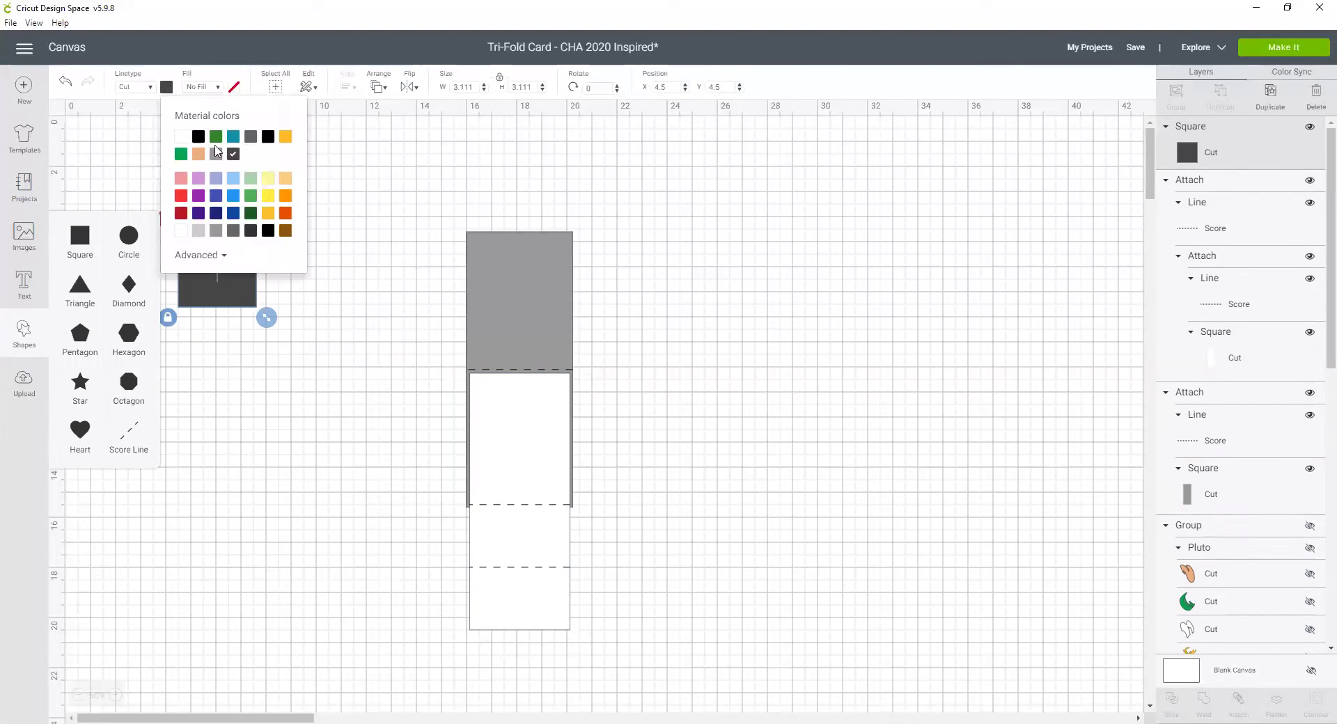
pyautogui.click(230, 183)
pyautogui.click(358, 194)
pyautogui.click(239, 283)
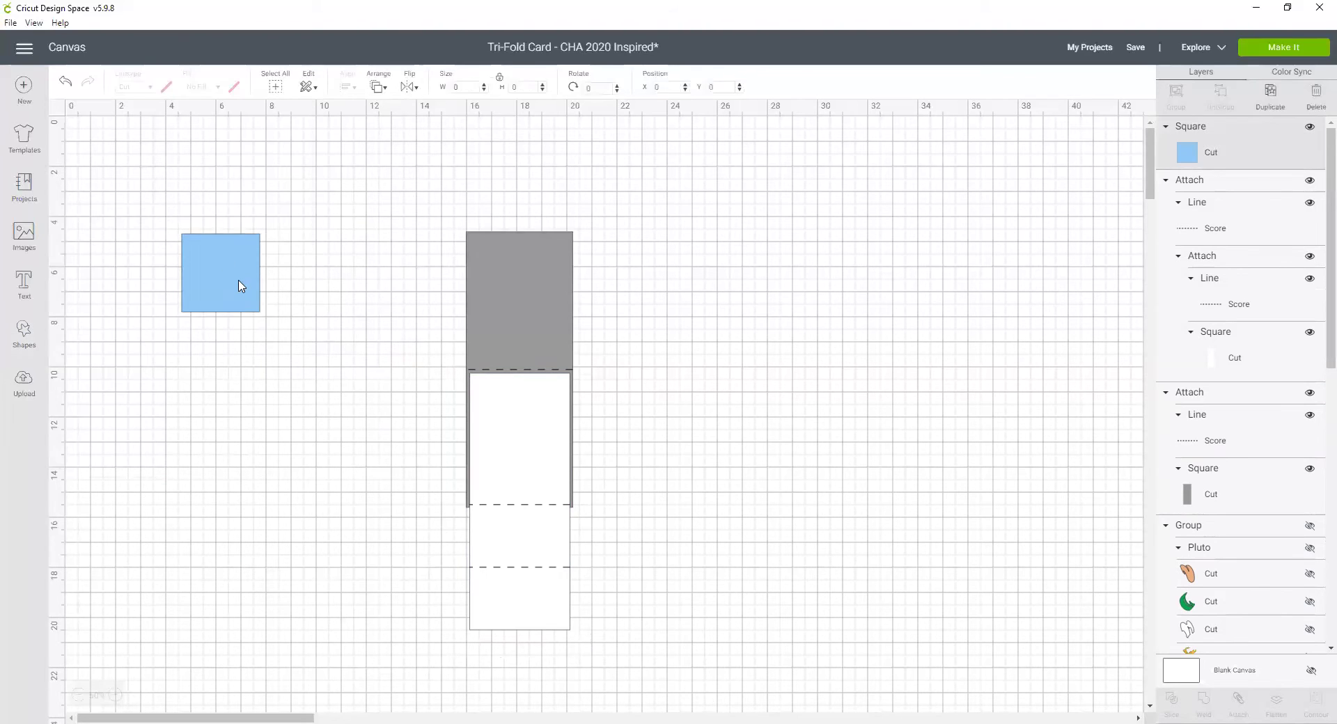
pyautogui.moveTo(239, 283); pyautogui.dragTo(255, 309)
# - Resize the blue square unproportionally to 3.75" wide by 2.25" high and place it on the white panel's bottom section
pyautogui.click(498, 78)
pyautogui.click(478, 85)
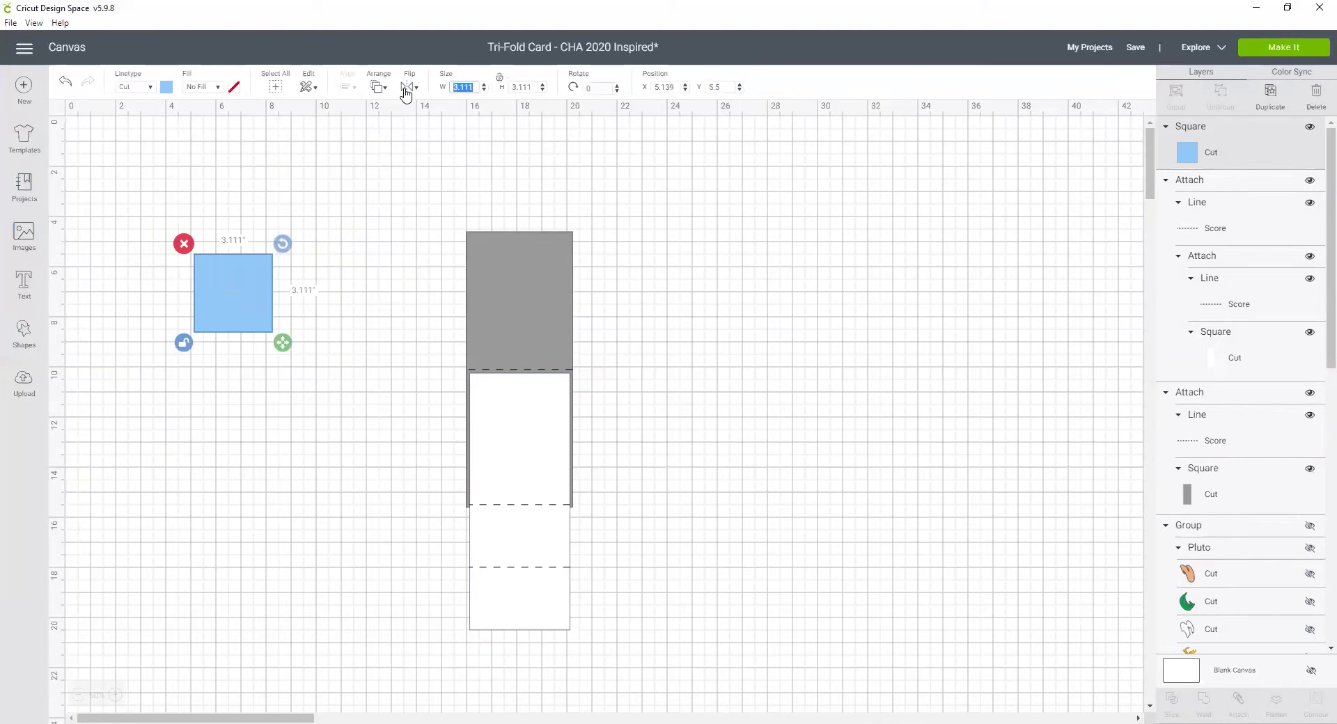
pyautogui.write('3.75')
pyautogui.click(536, 86)
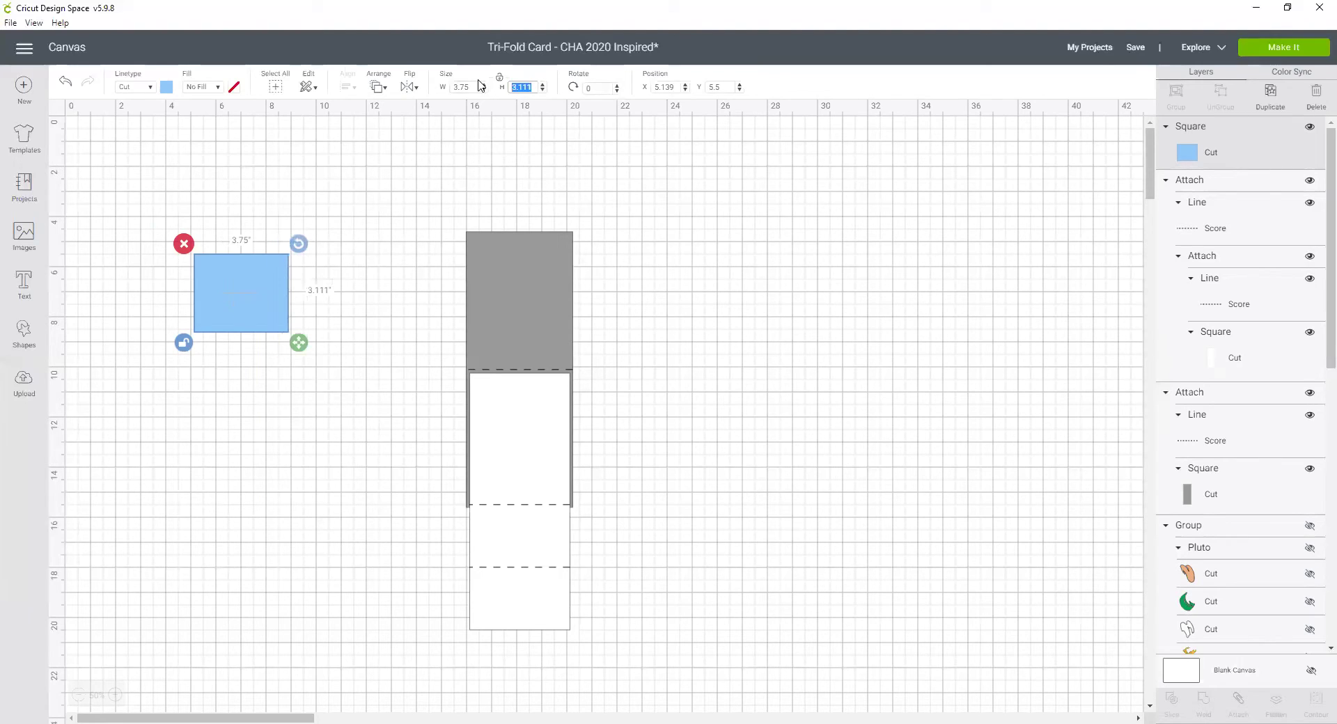
pyautogui.write('2.25')
pyautogui.press('Return')
pyautogui.moveTo(263, 312); pyautogui.dragTo(545, 609)
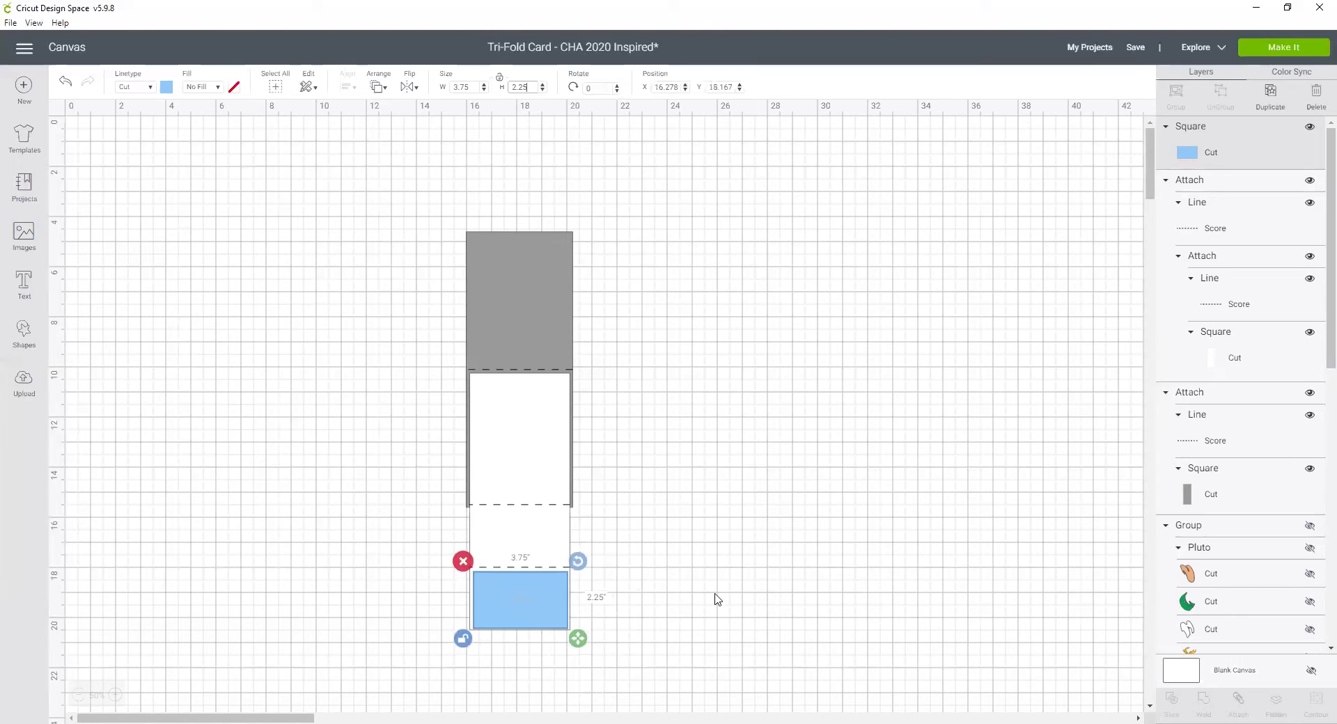
pyautogui.click(571, 625)
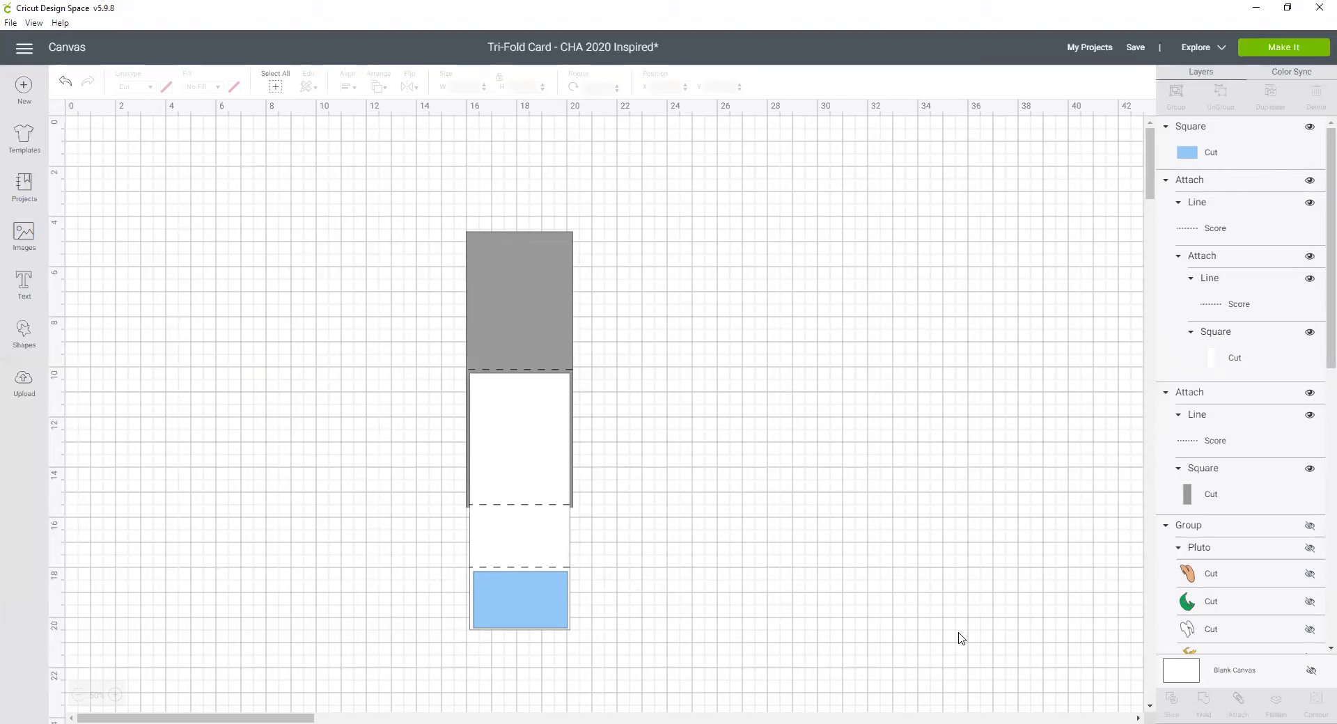
# - Send the project to mat preparation and examine the layouts of the white and blue mats
pyautogui.click(1295, 48)
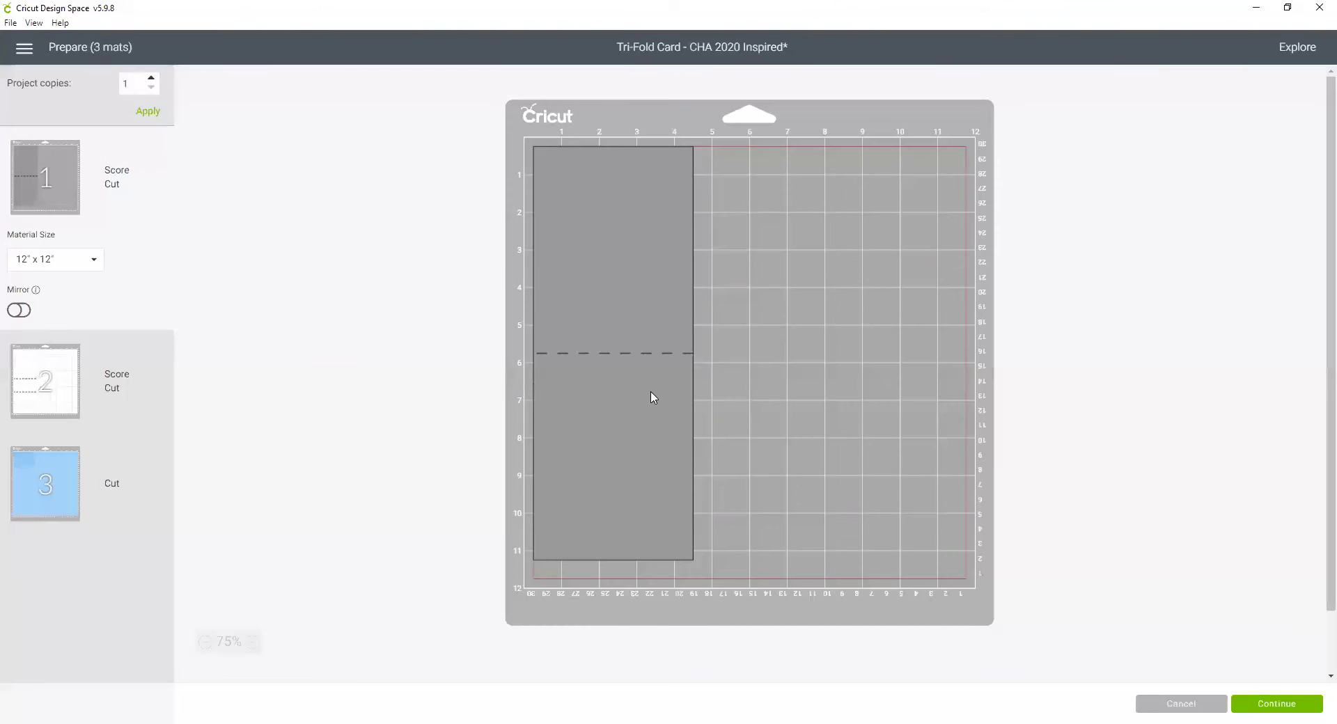
pyautogui.click(43, 409)
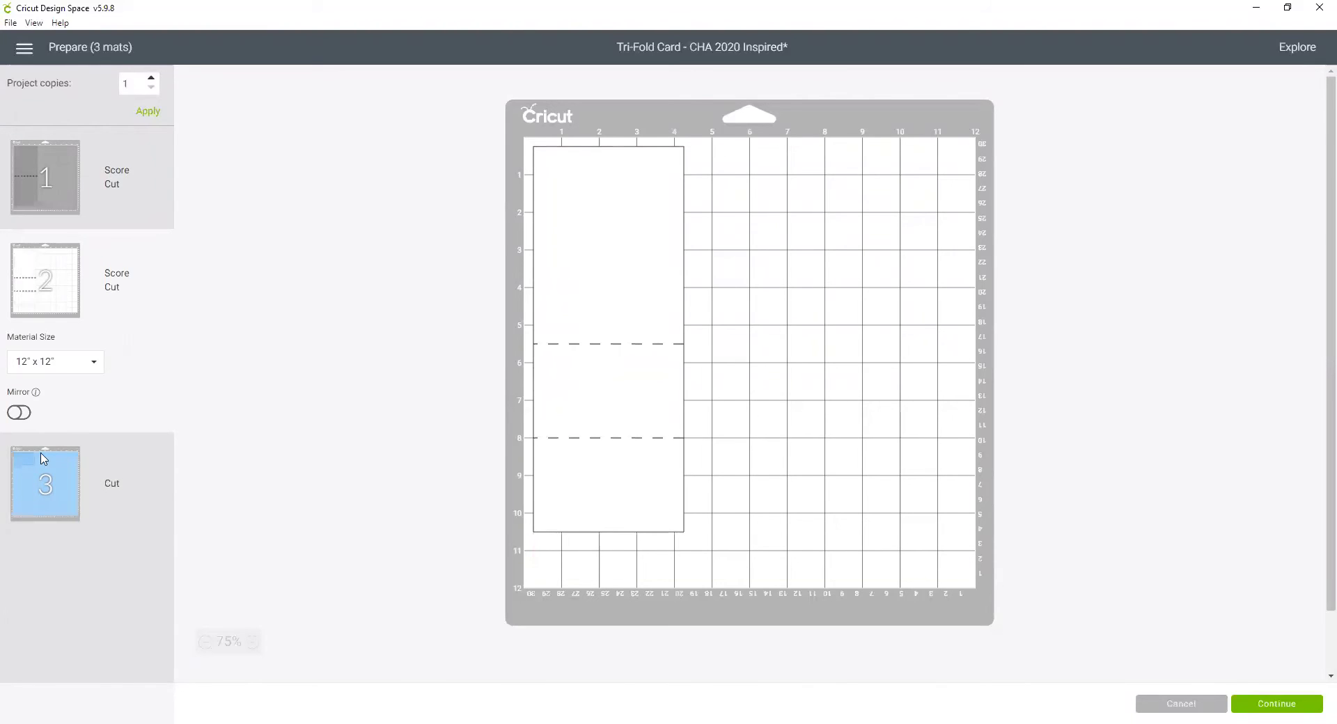
pyautogui.click(31, 486)
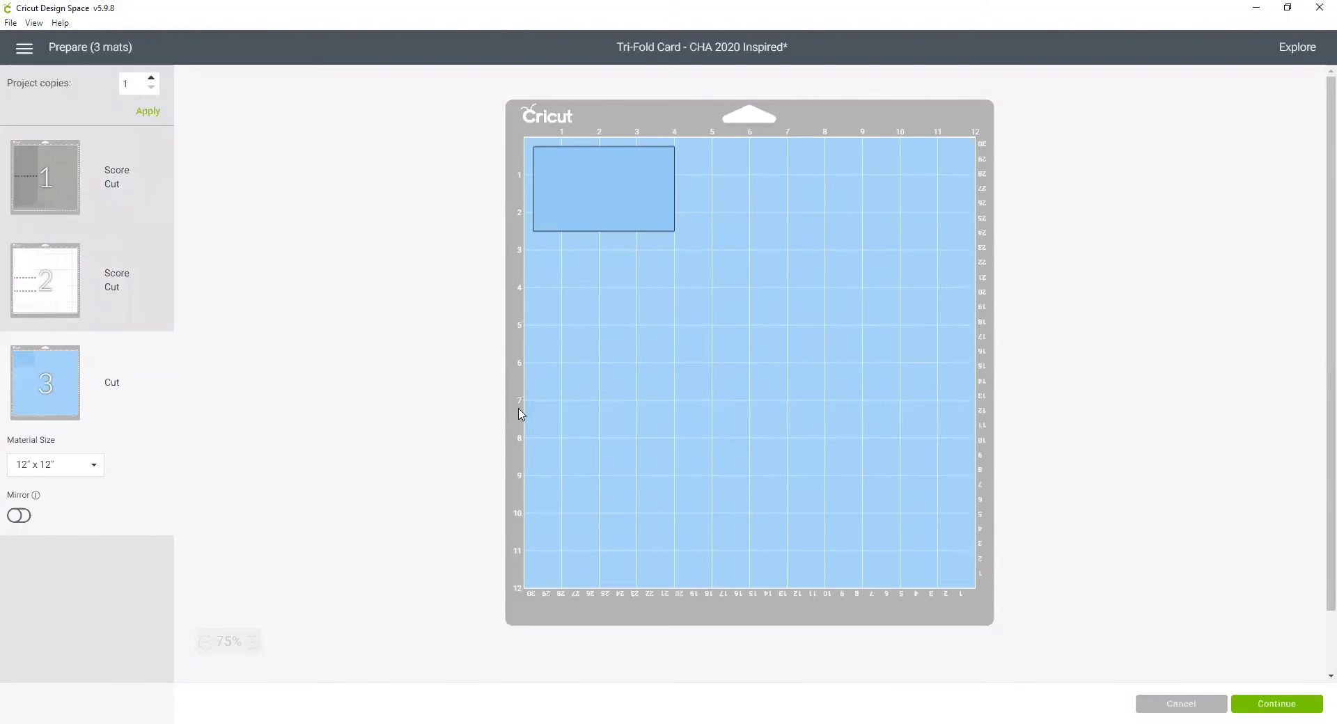